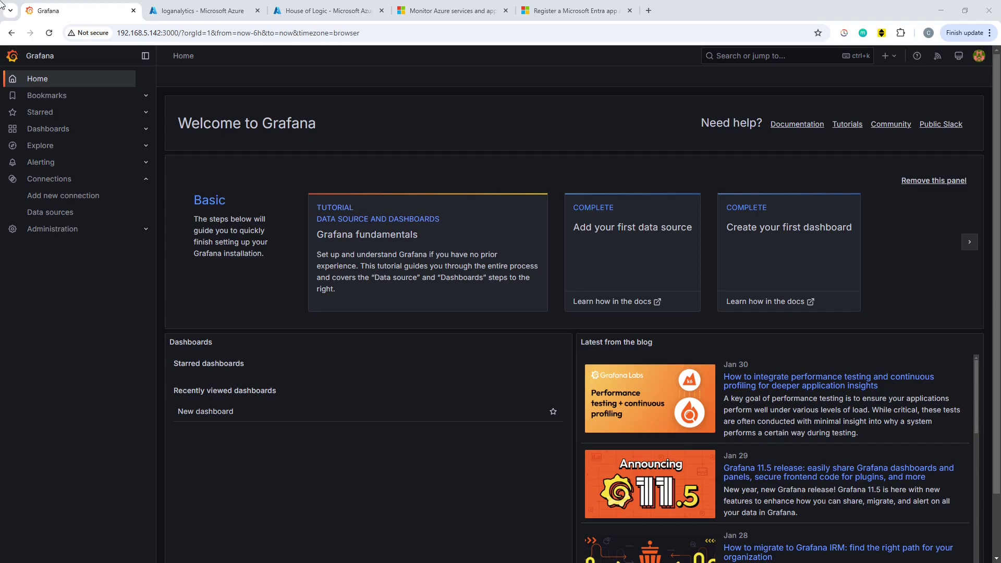
# Leave Grafana for the browser tab showing the empty 'loganalytics' resource group in Azure.
pyautogui.click(194, 11)
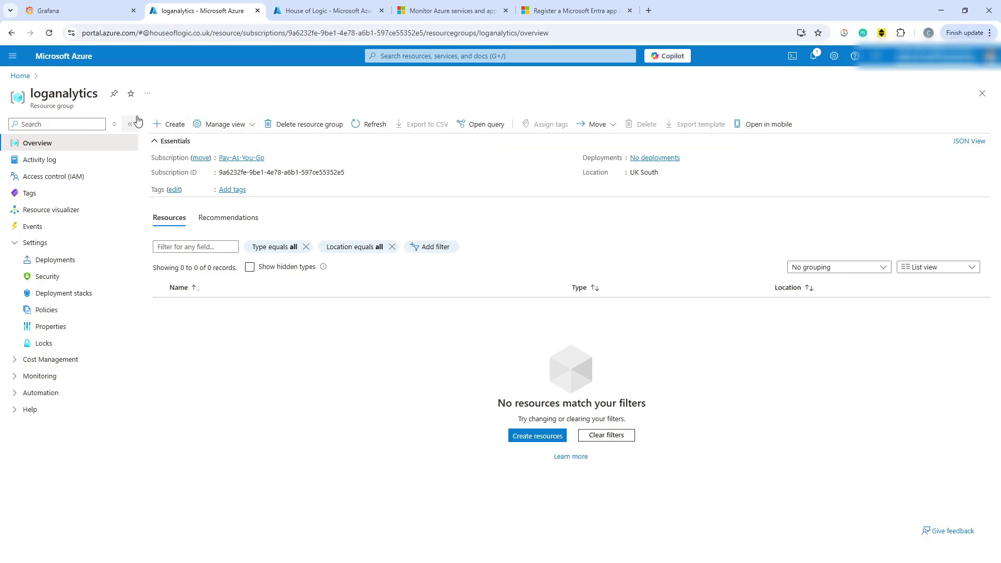
# Find Log Analytics Workspace in the Marketplace and review its Plans and Usage Information tabs.
pyautogui.click(174, 128)
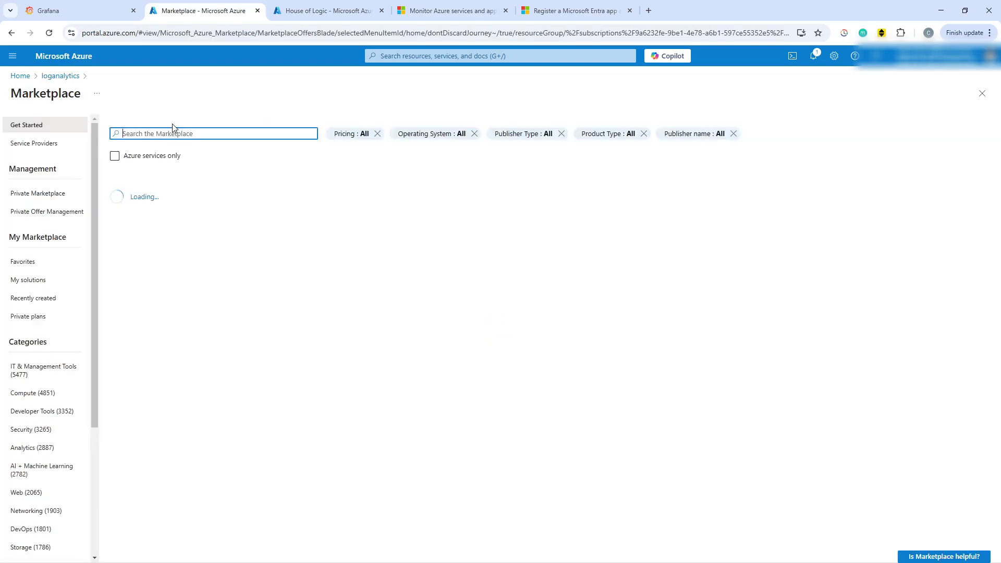
pyautogui.write('log')
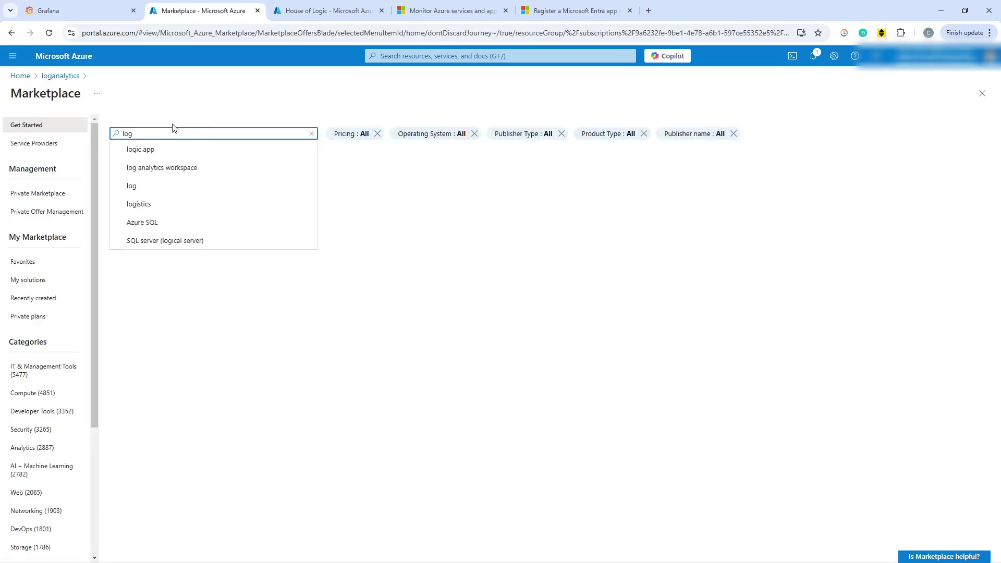
pyautogui.click(188, 169)
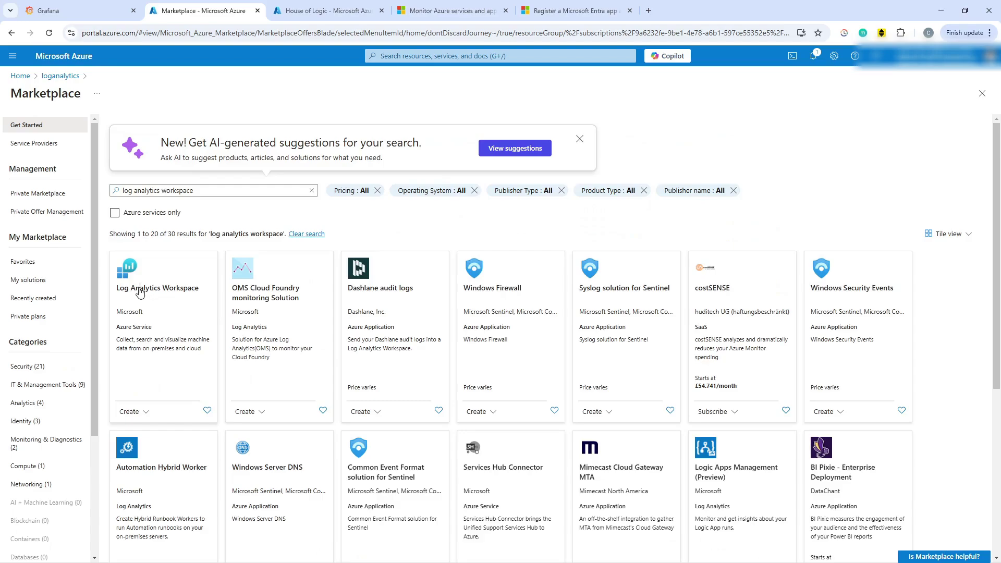
pyautogui.click(140, 292)
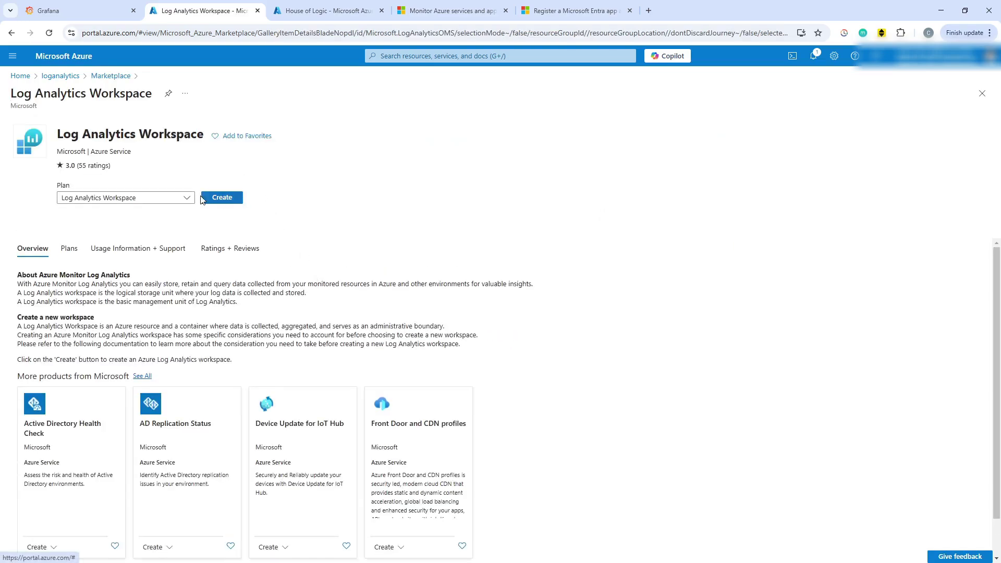
pyautogui.click(73, 248)
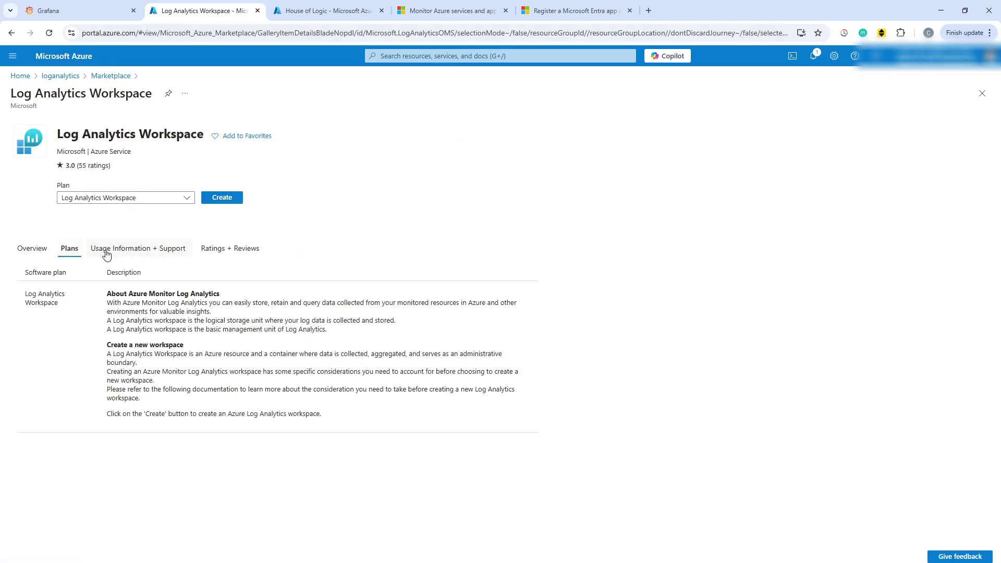
pyautogui.click(116, 253)
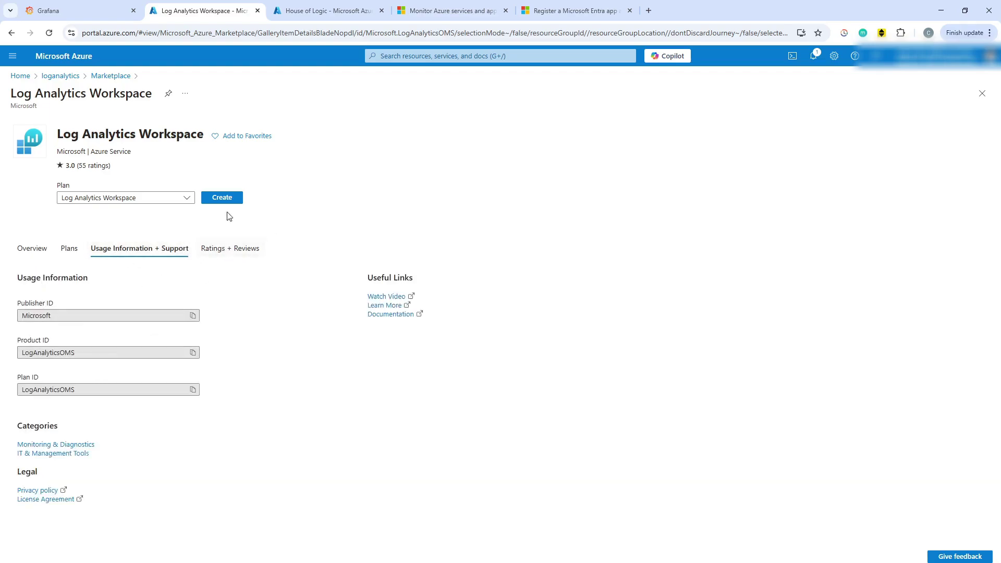
# Create the Log Analytics workspace 'demo-law' and open it once deployment succeeds.
pyautogui.click(230, 199)
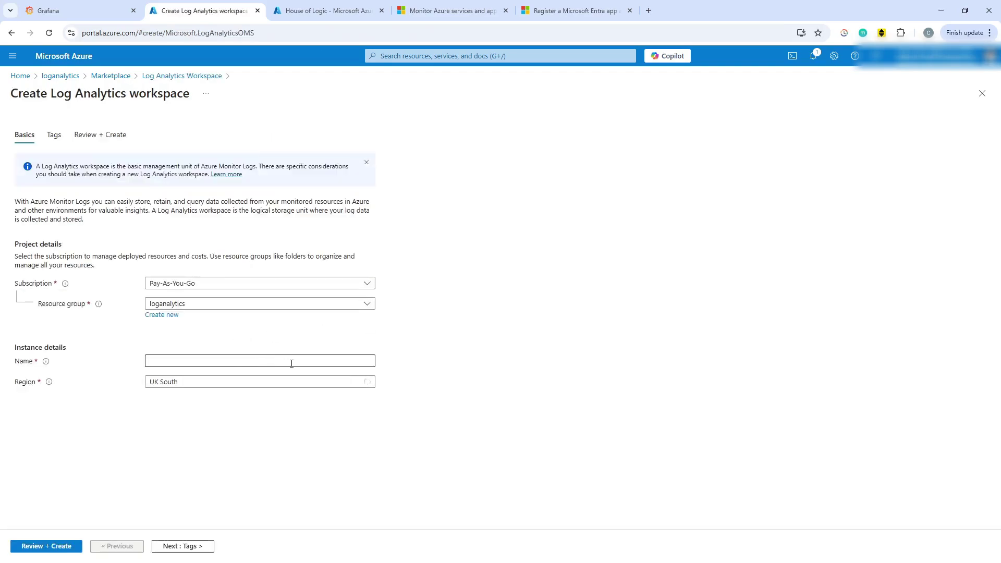
pyautogui.click(315, 362)
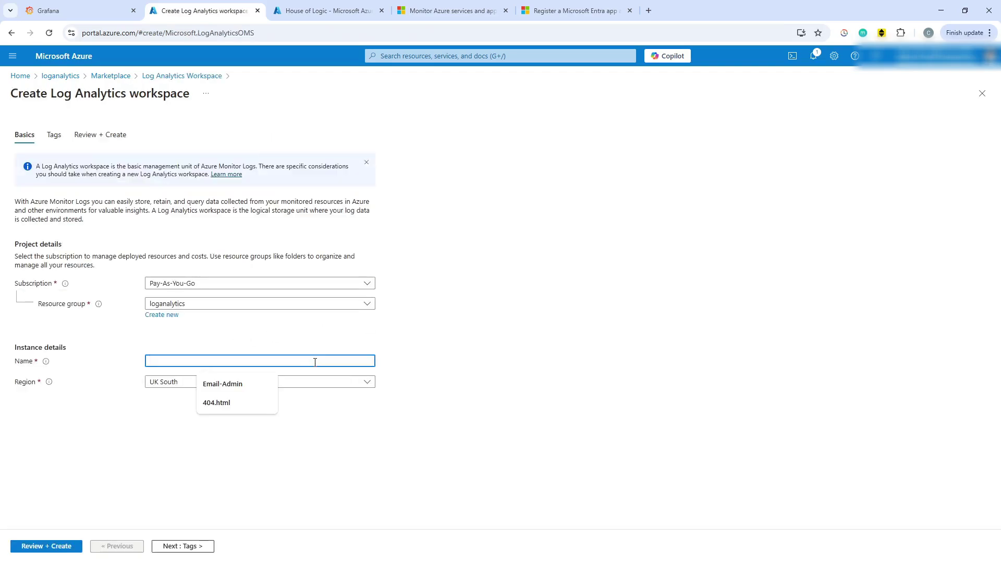
pyautogui.write('demo')
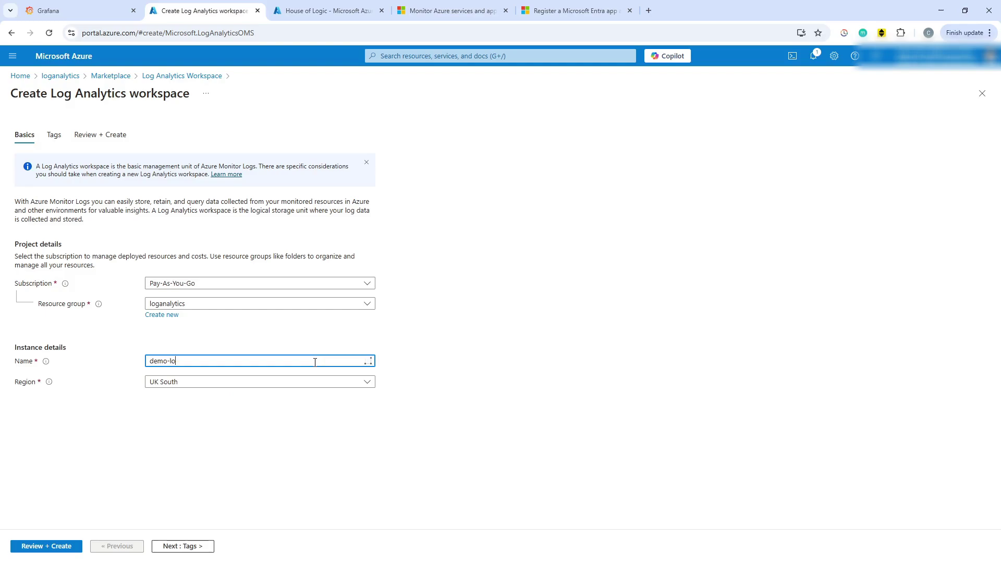
pyautogui.write('-lo')
pyautogui.press('BackSpace')
pyautogui.write('aw')
pyautogui.click(73, 548)
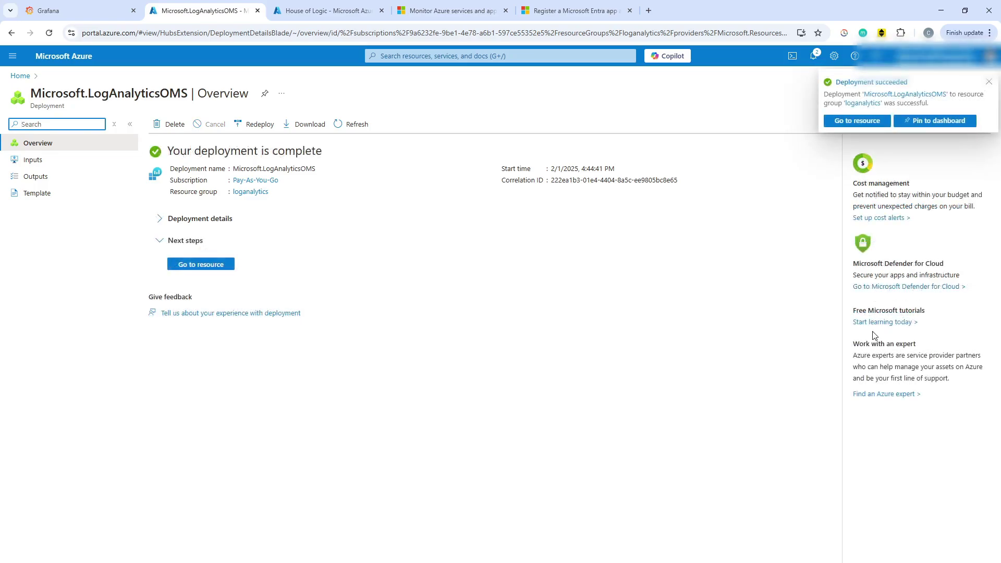
pyautogui.click(208, 267)
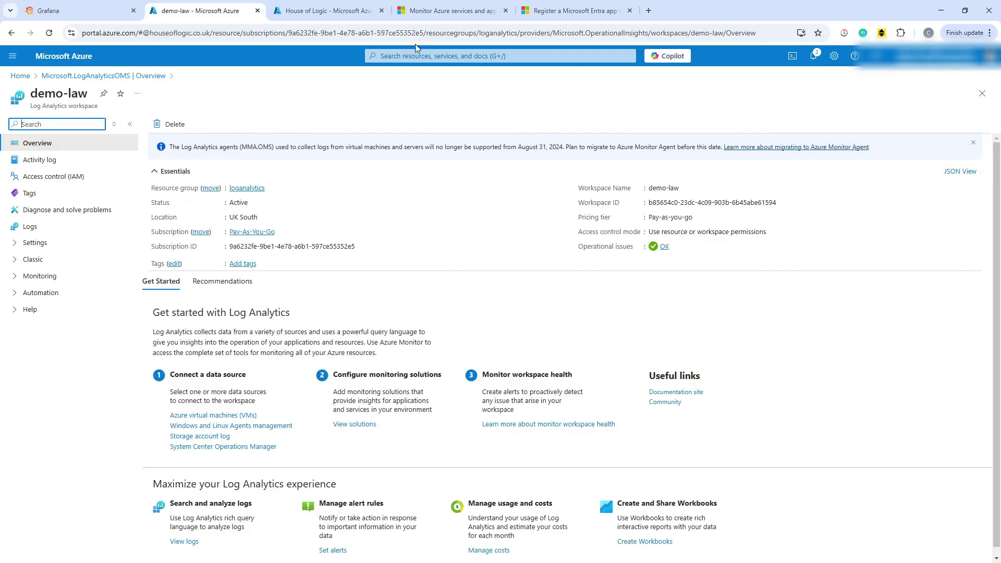
# Register a new single-tenant application named 'demo-grafana-app-reg' under App registrations.
pyautogui.click(342, 13)
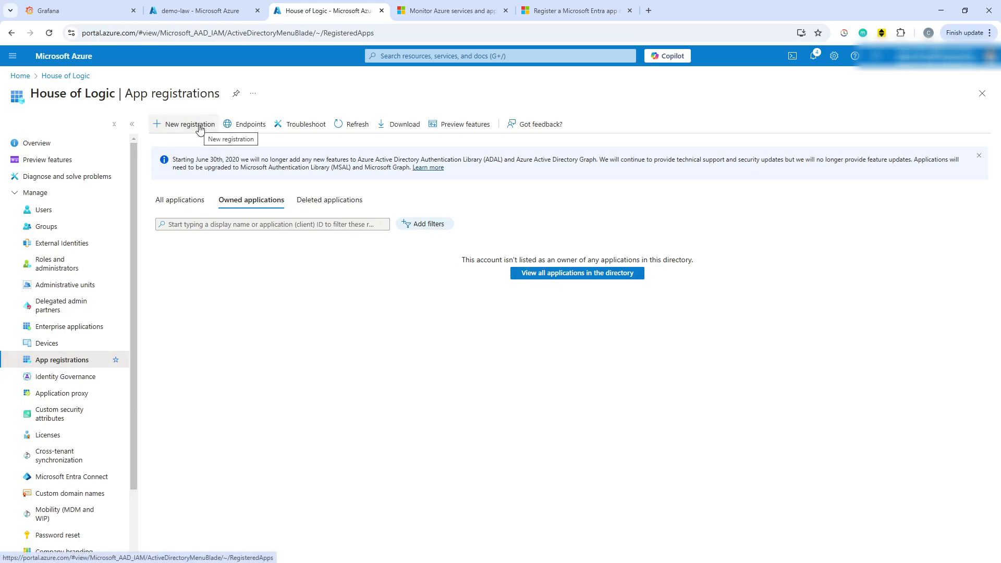
pyautogui.click(199, 129)
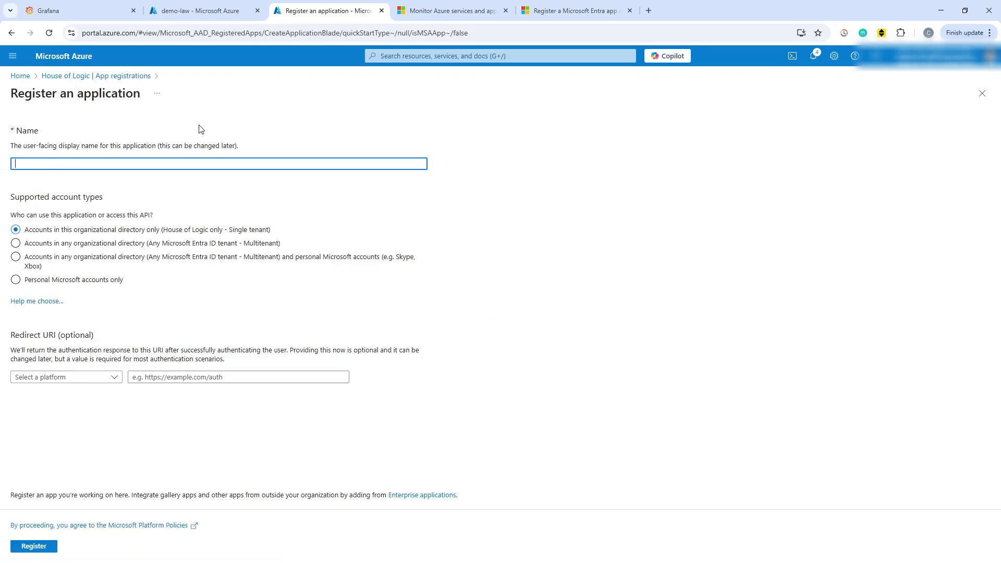
pyautogui.click(334, 165)
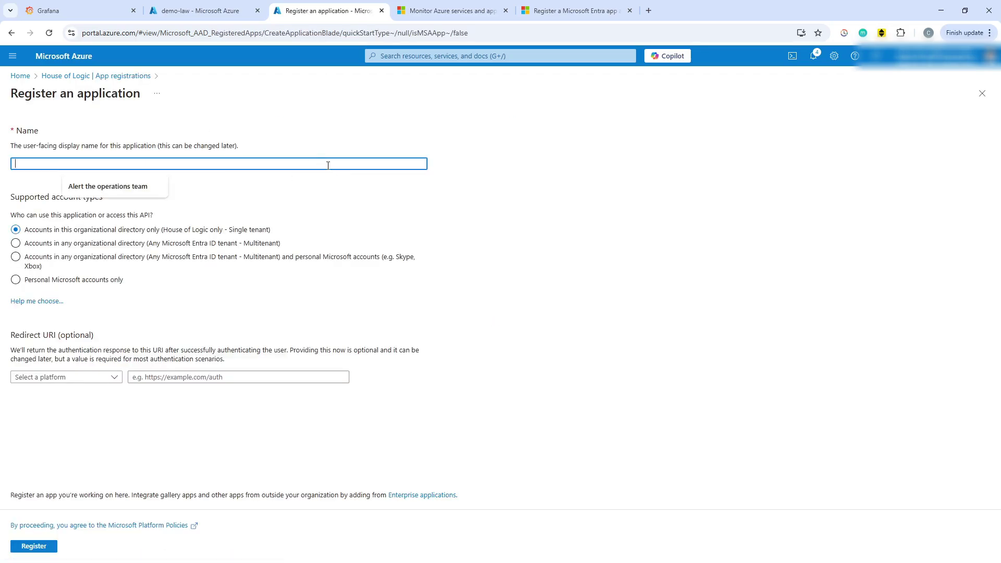
pyautogui.write('dem')
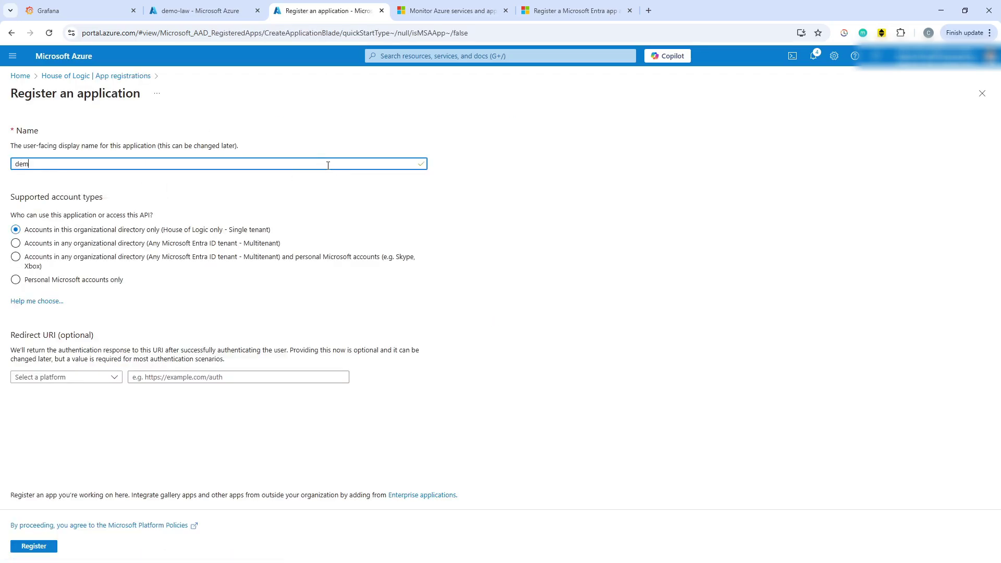
pyautogui.write('o-ap')
pyautogui.press('BackSpace')
pyautogui.press('BackSpace')
pyautogui.press('BackSpace')
pyautogui.press('BackSpace')
pyautogui.press('BackSpace')
pyautogui.press('BackSpace')
pyautogui.press('BackSpace')
pyautogui.press('BackSpace')
pyautogui.press('BackSpace')
pyautogui.write('mo-grafana-app-regg')
pyautogui.click(38, 549)
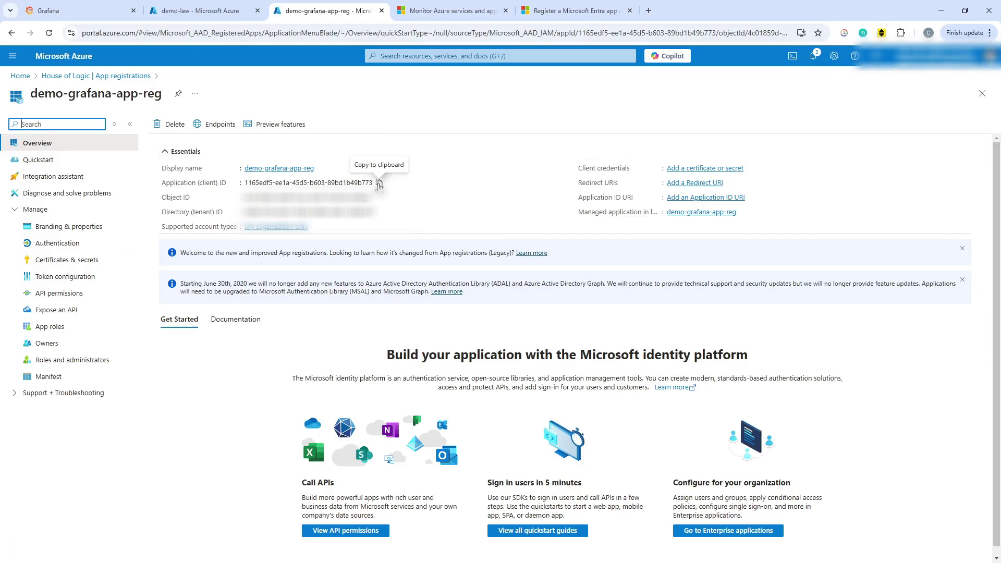
# Paste the directory (tenant) ID and application (client) ID onto separate Notepad lines.
pyautogui.click(379, 184)
pyautogui.click(381, 212)
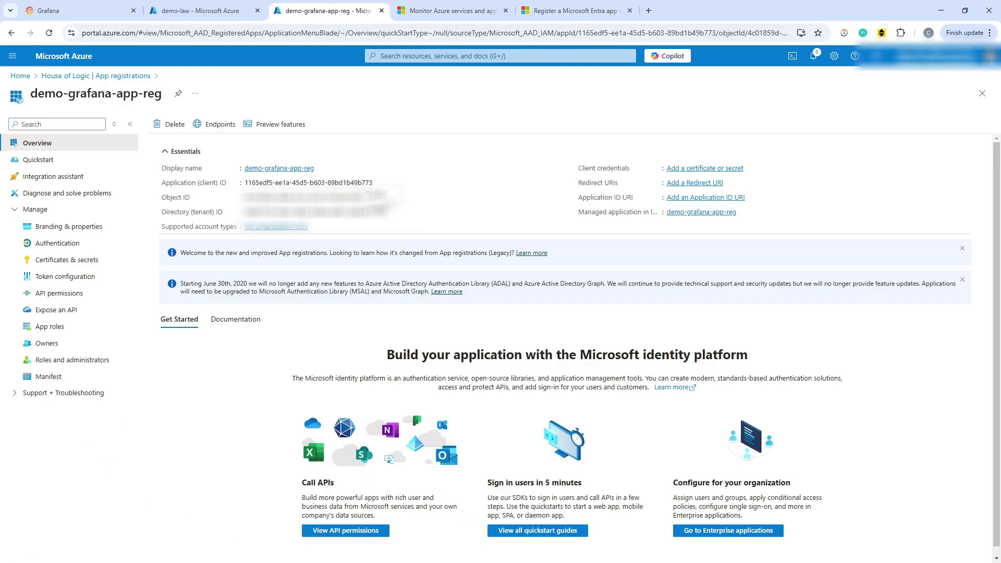
pyautogui.rightClick(462, 279)
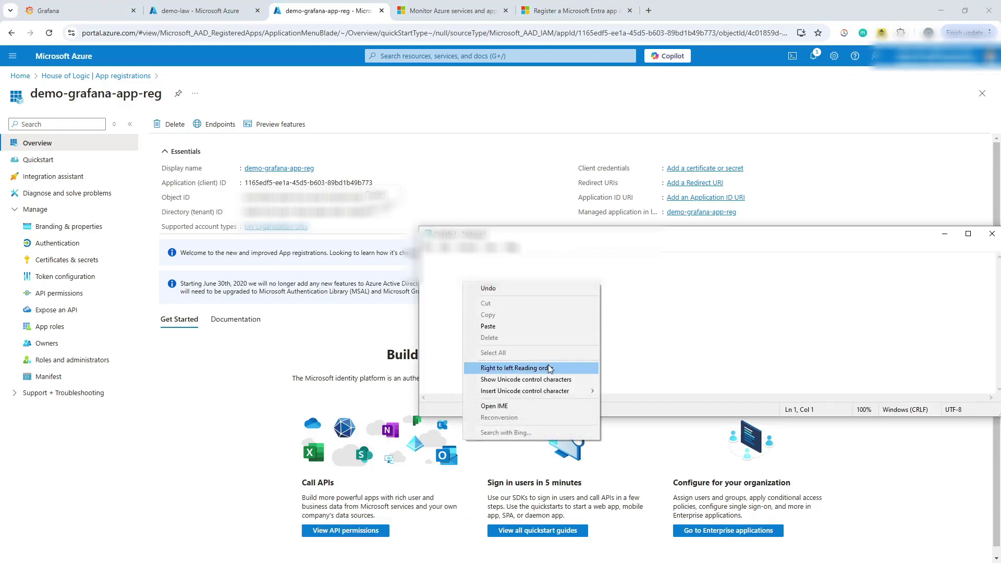
pyautogui.click(529, 328)
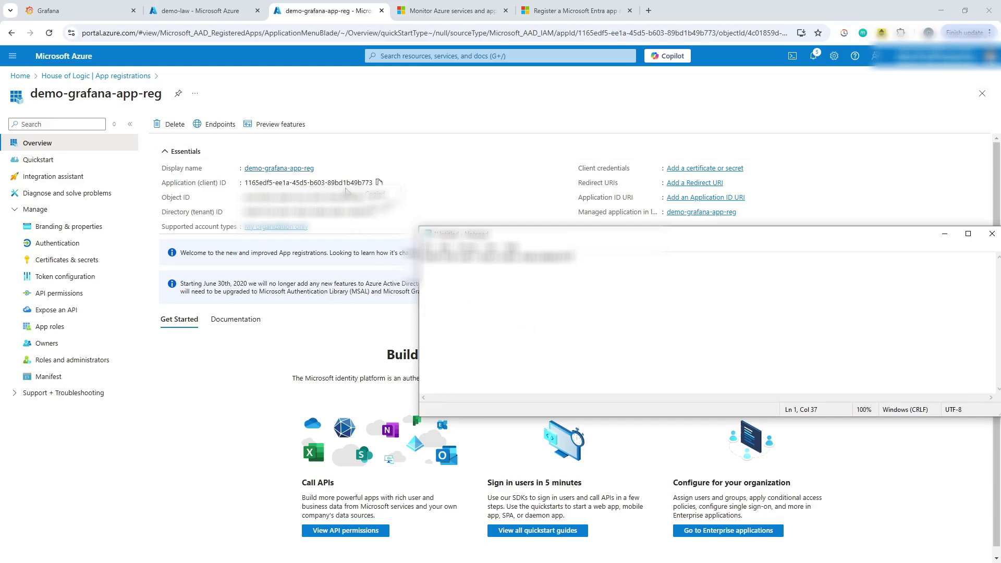
pyautogui.click(379, 183)
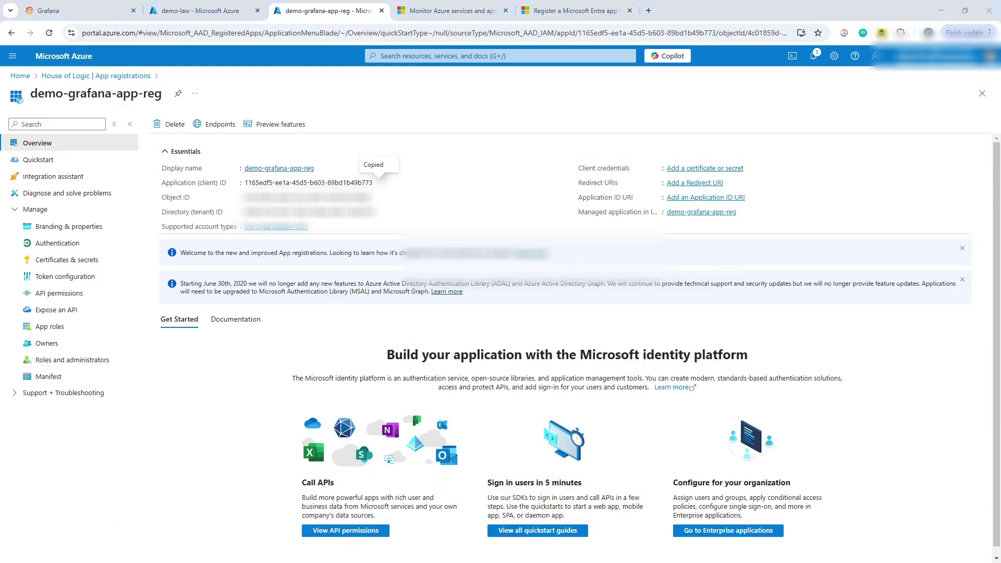
pyautogui.hotkey('alt', 'Tab')
pyautogui.press('Return')
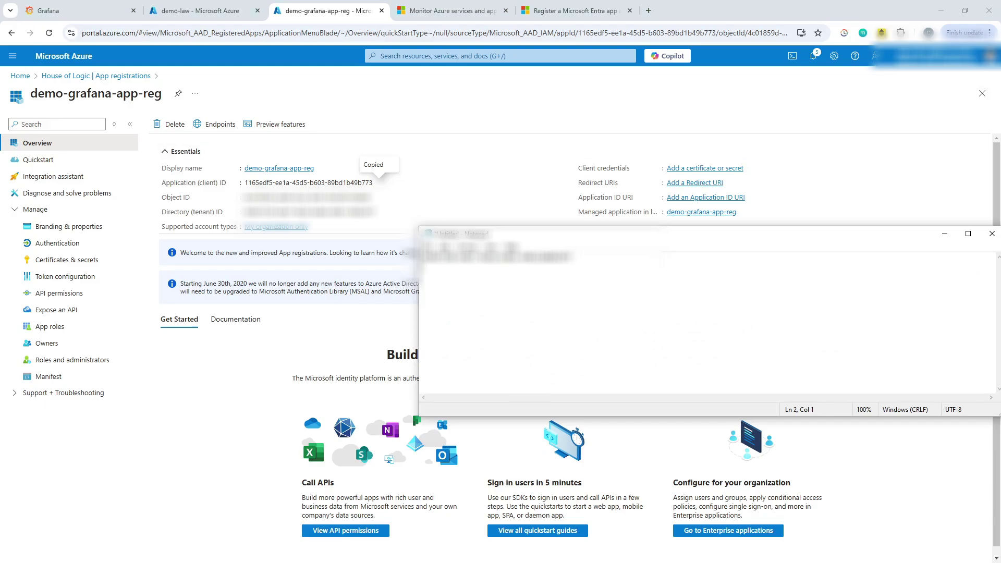
pyautogui.hotkey('ctrl', 'v')
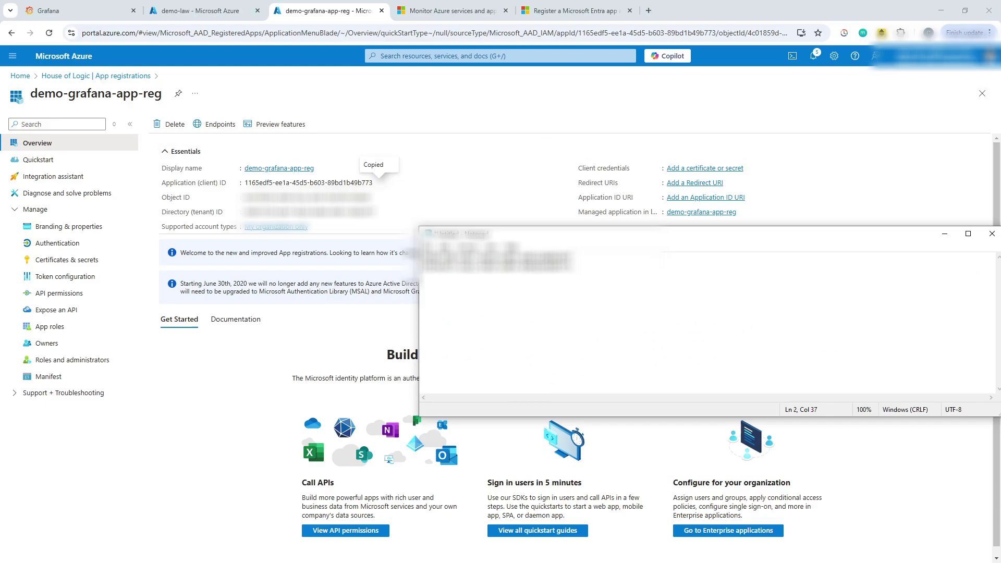
pyautogui.press('Return')
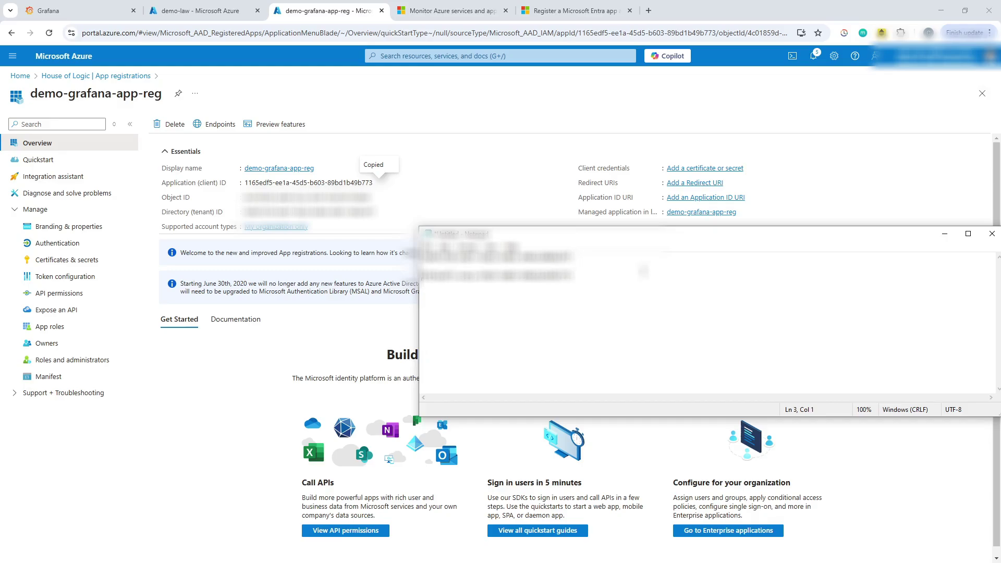
pyautogui.press('Return')
# Add client secret 'secret1', expiring 7/31/2025, and paste its value into Notepad.
pyautogui.click(89, 260)
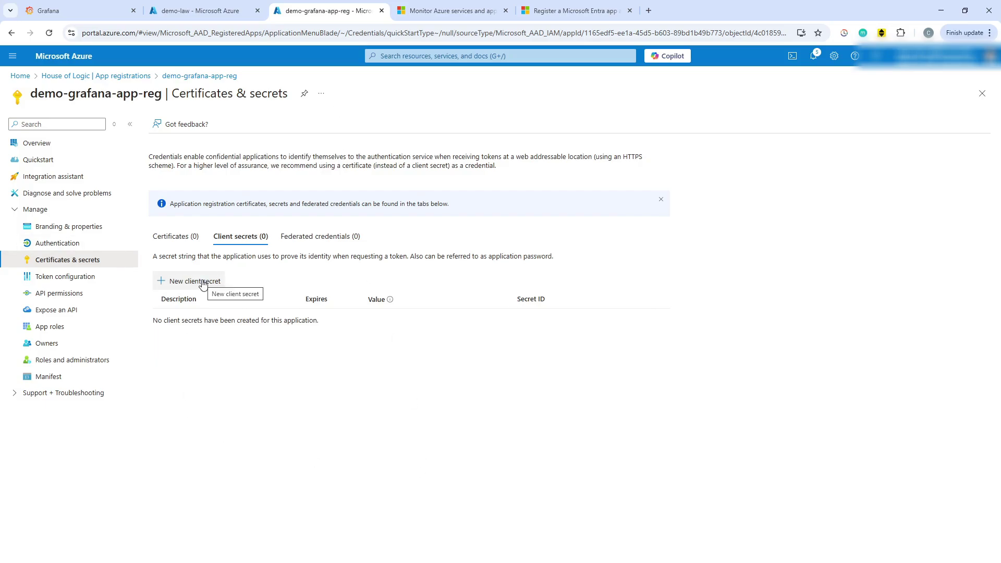
pyautogui.click(203, 282)
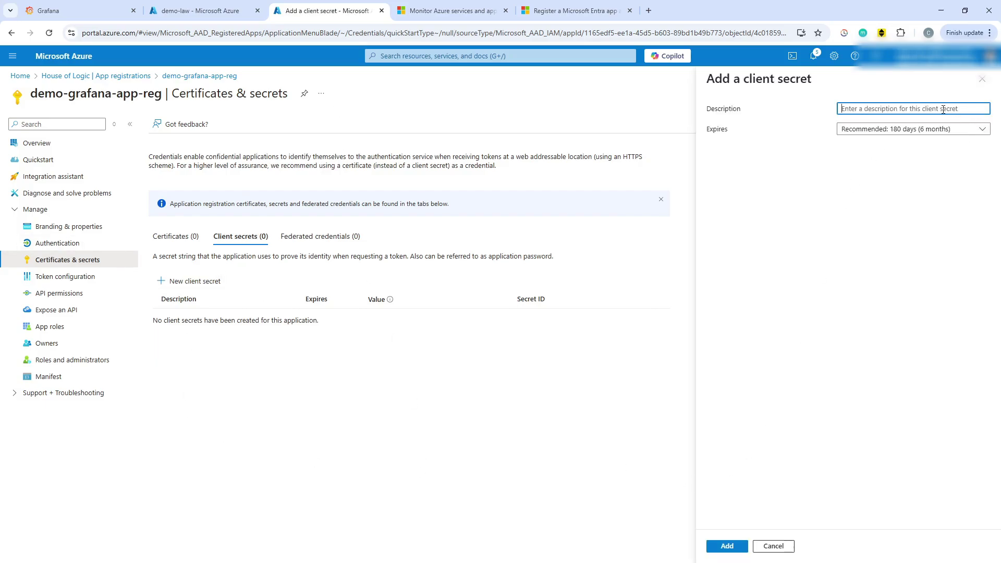
pyautogui.write('secret1')
pyautogui.click(725, 545)
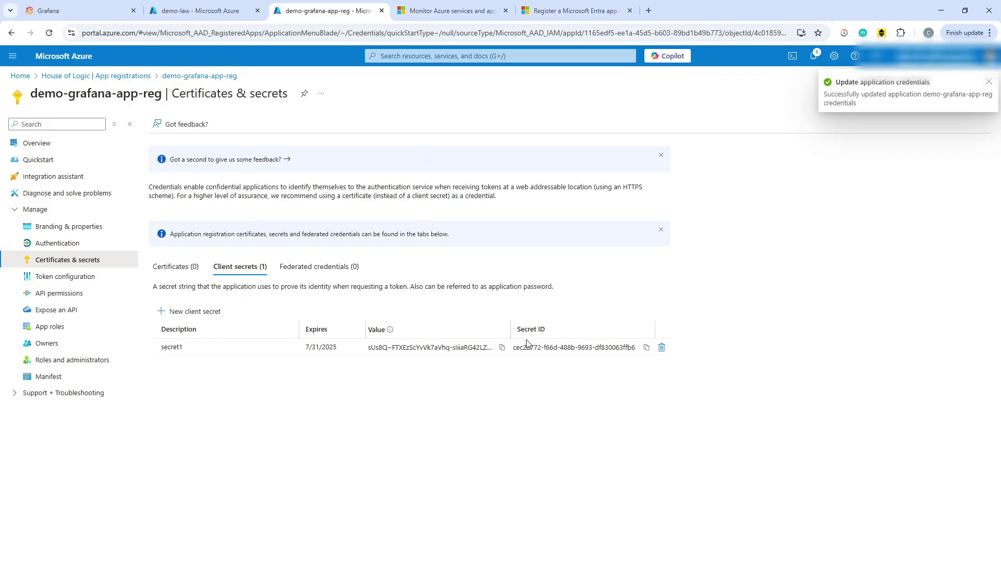
pyautogui.click(501, 347)
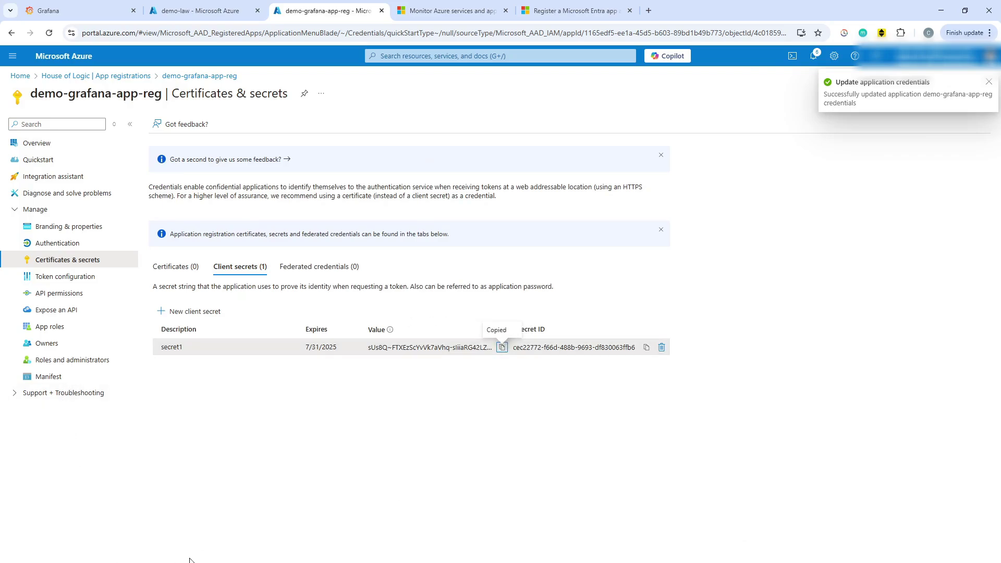
pyautogui.hotkey('alt', 'Tab')
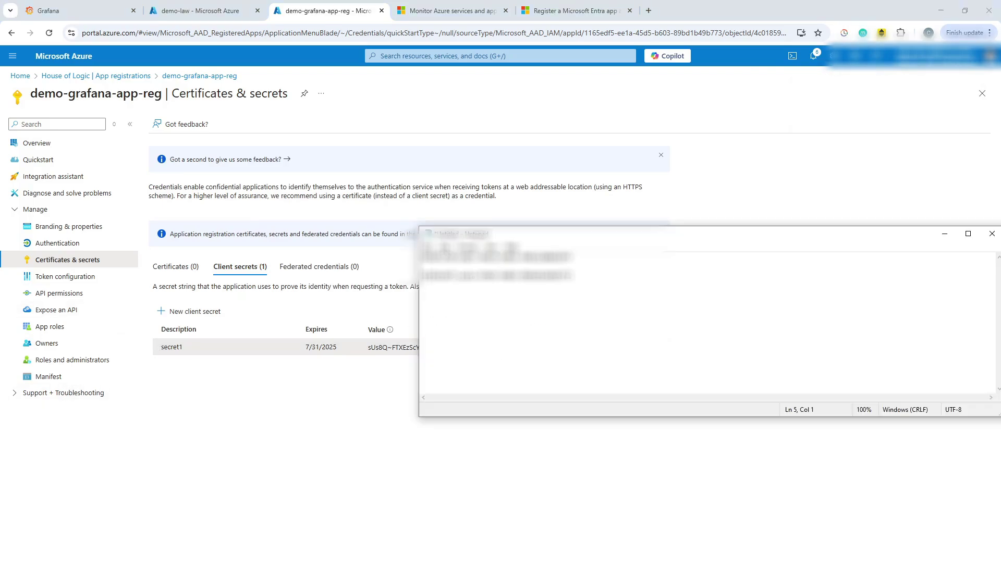
pyautogui.hotkey('ctrl', 'v')
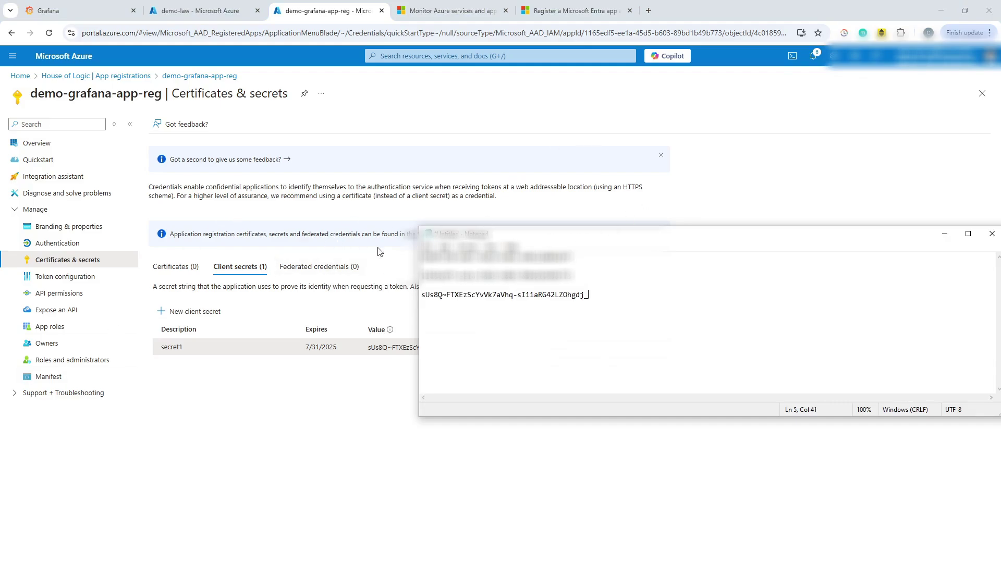
# Under Grafana Data sources, add a new data source and search the types for 'azu'.
pyautogui.click(90, 7)
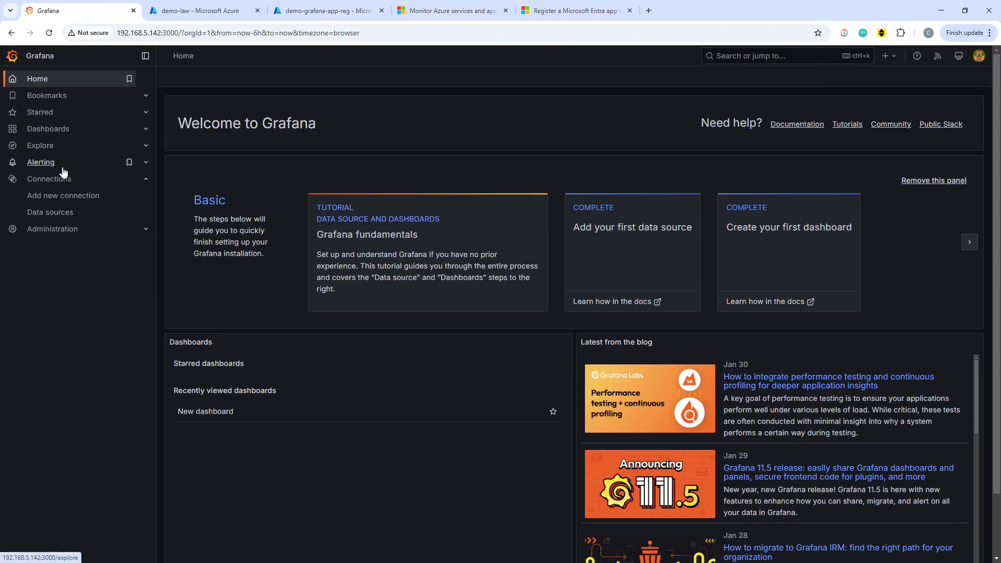
pyautogui.click(60, 212)
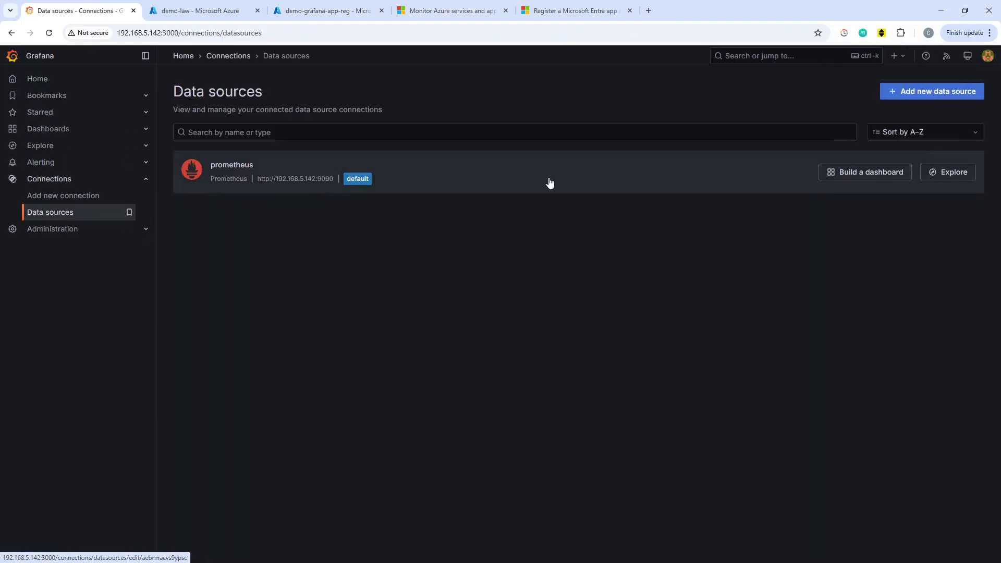
pyautogui.click(923, 94)
pyautogui.write('azu')
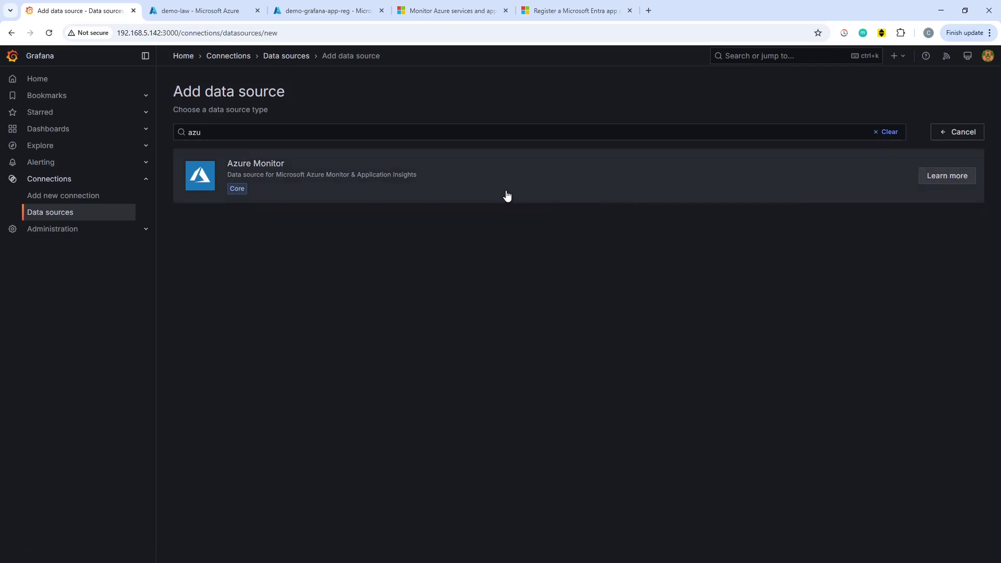
pyautogui.click(235, 134)
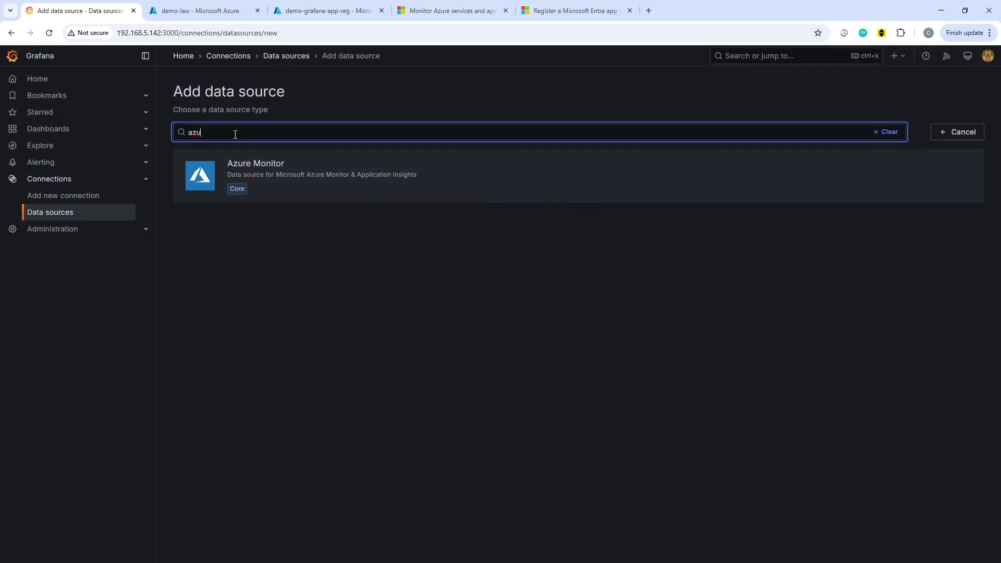
# Add an Azure Monitor data source and paste in the tenant ID and application client ID.
pyautogui.click(282, 166)
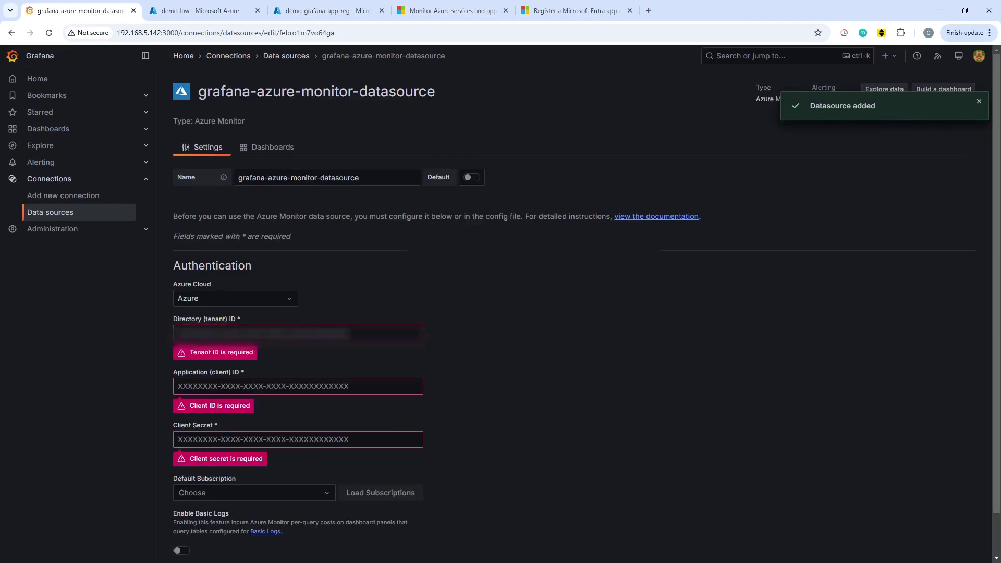
pyautogui.hotkey('alt', 'Tab')
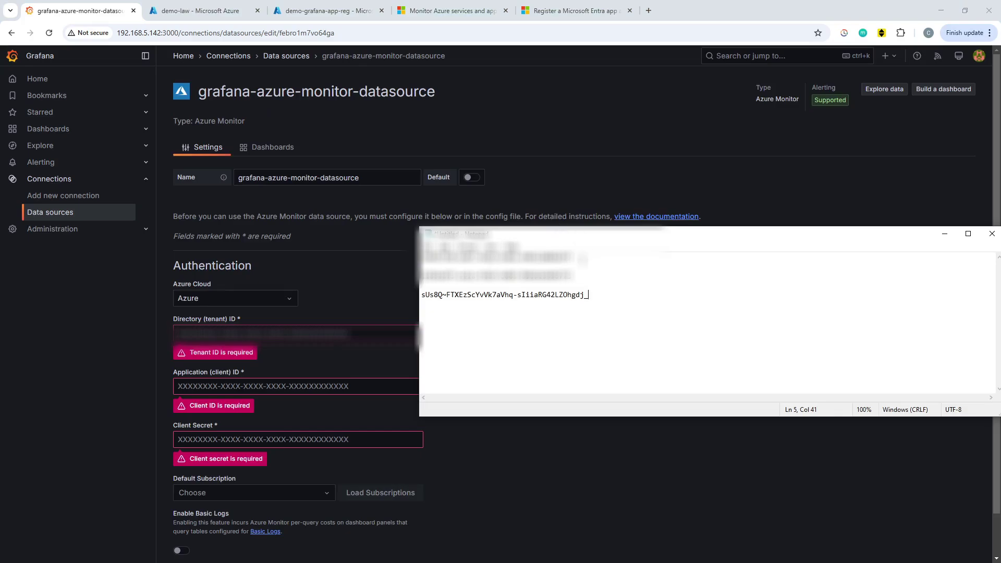
pyautogui.hotkey('shift', 'Home')
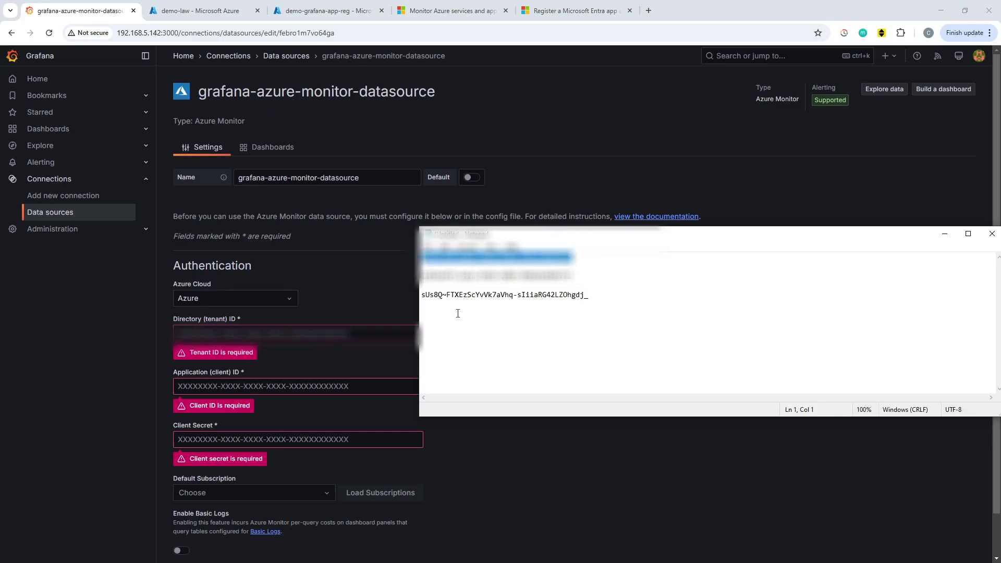
pyautogui.hotkey('alt', 'Tab')
pyautogui.hotkey('ctrl', 'v')
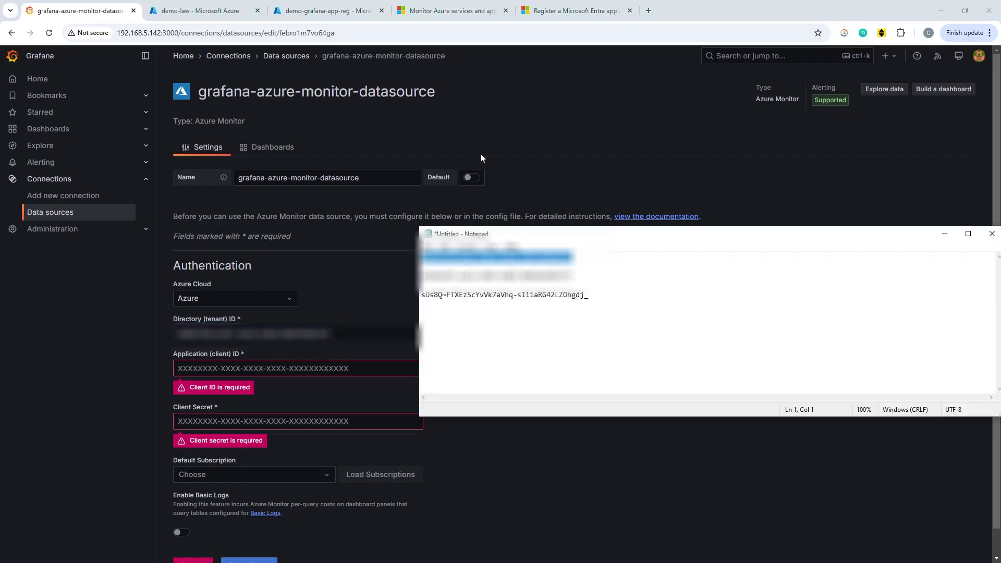
pyautogui.click(574, 275)
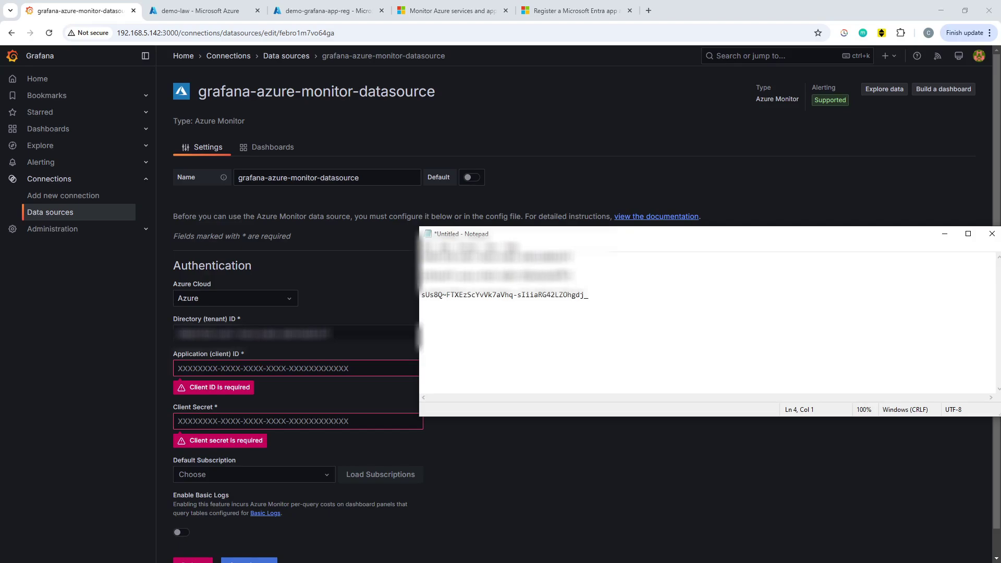
pyautogui.tripleClick(572, 275)
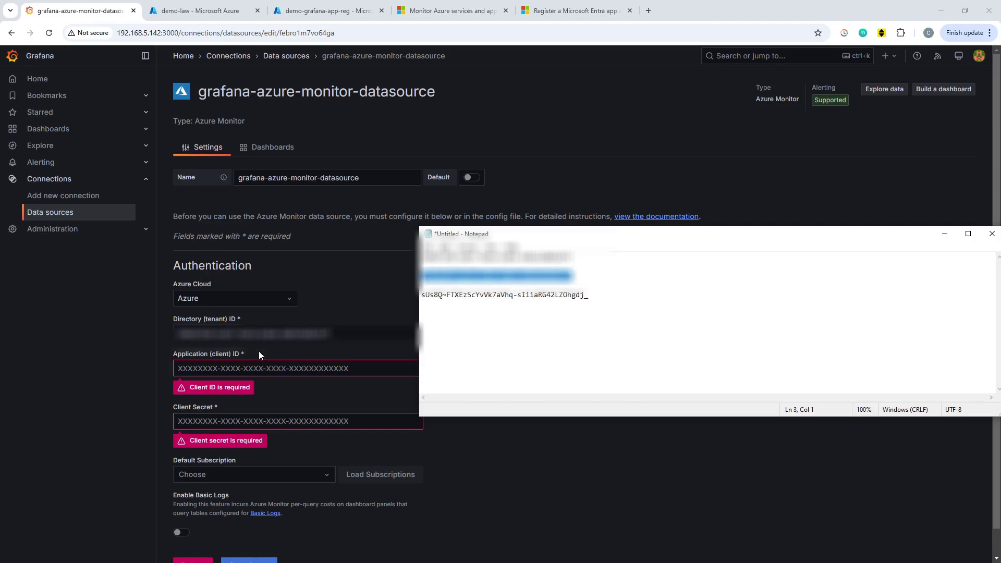
pyautogui.click(274, 367)
pyautogui.hotkey('ctrl', 'v')
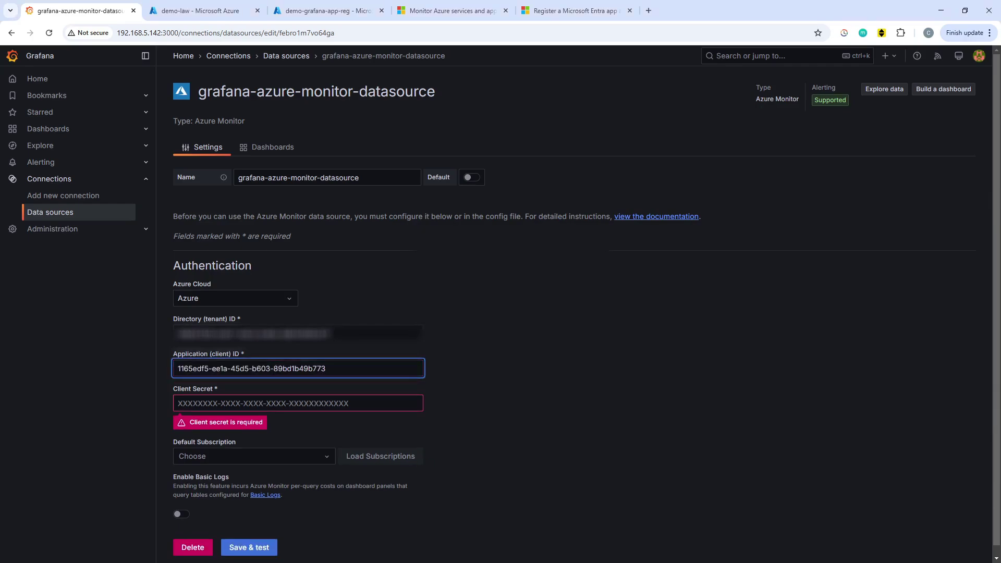
# Paste the client secret from Notepad and load subscriptions, which returns an empty list.
pyautogui.hotkey('alt', 'Tab')
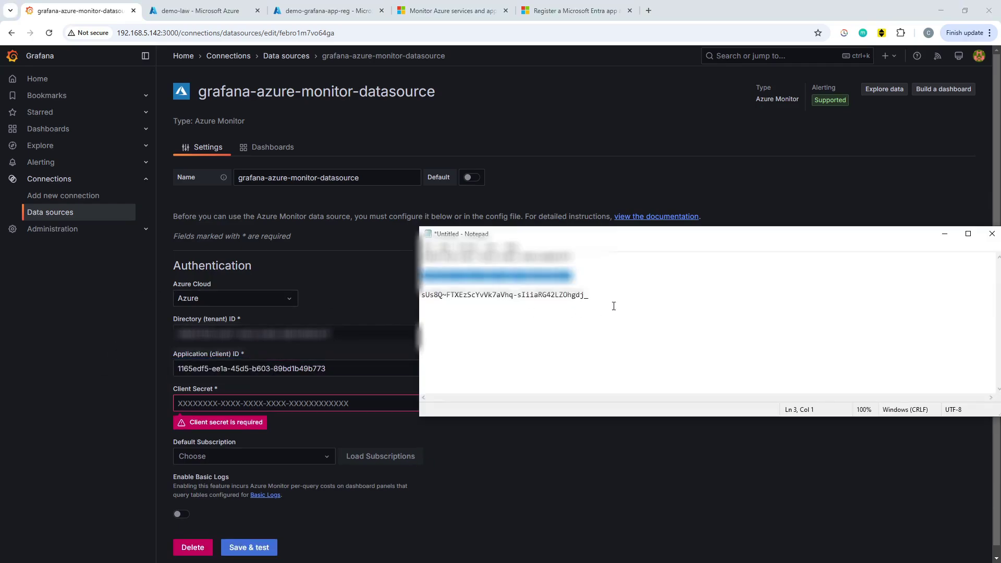
pyautogui.click(604, 296)
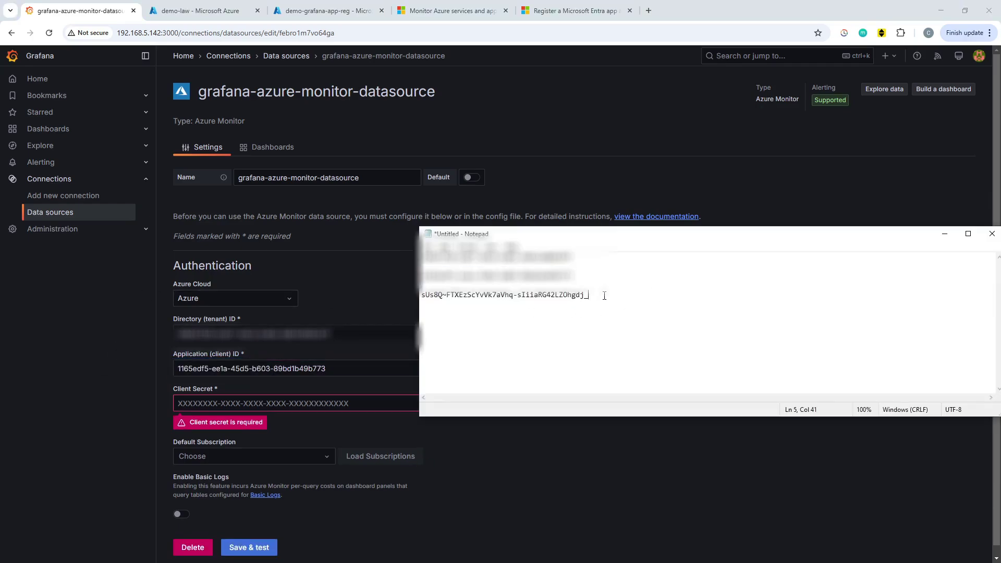
pyautogui.keyDown('shift'); pyautogui.click(424, 295); pyautogui.keyUp('shift')
pyautogui.click(276, 403)
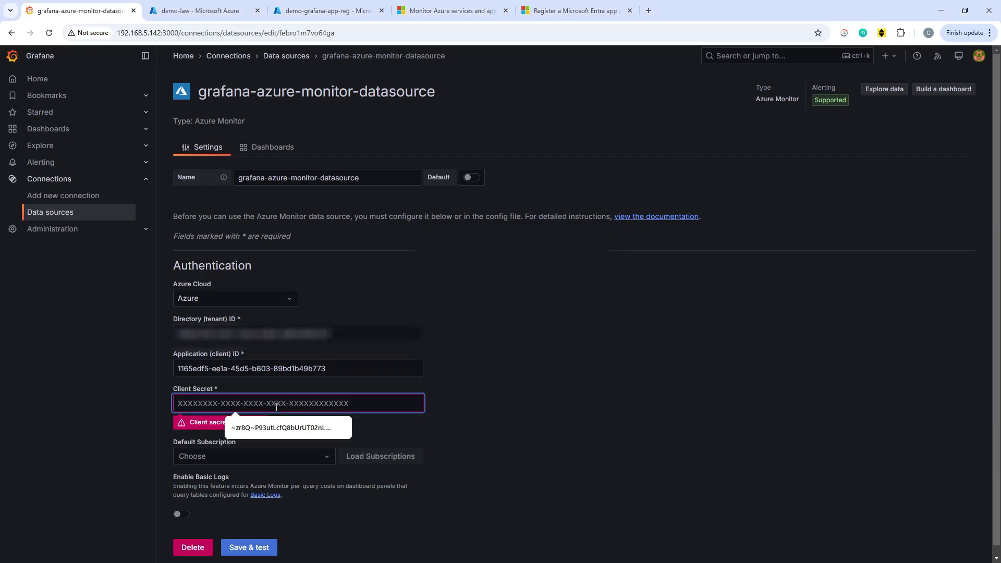
pyautogui.hotkey('ctrl', 'v')
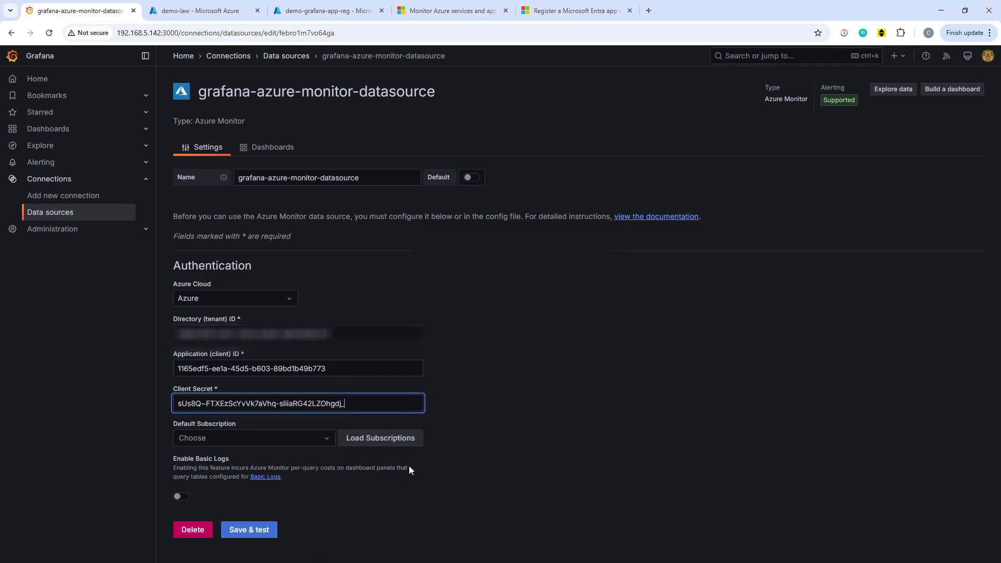
pyautogui.click(400, 439)
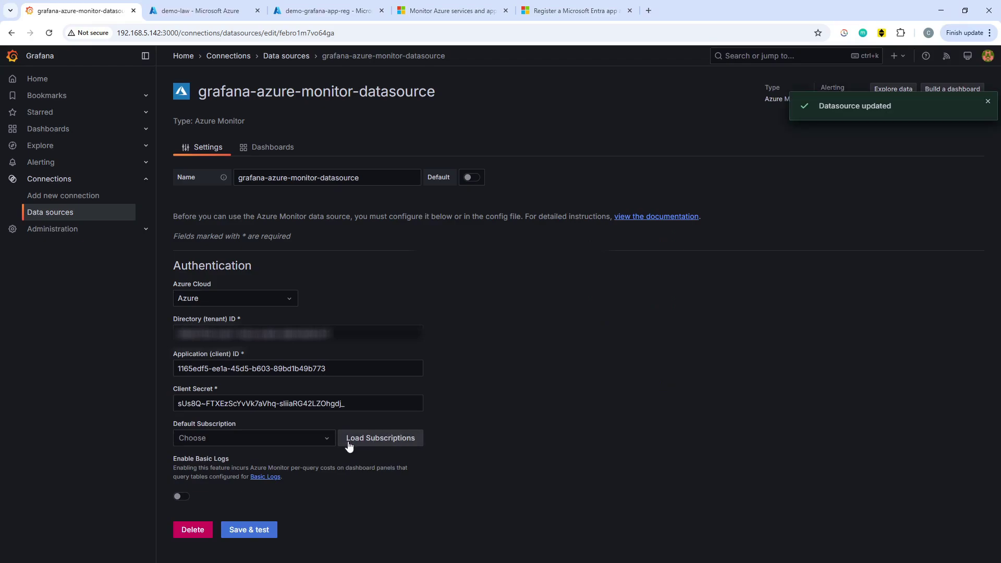
pyautogui.click(329, 438)
pyautogui.click(302, 490)
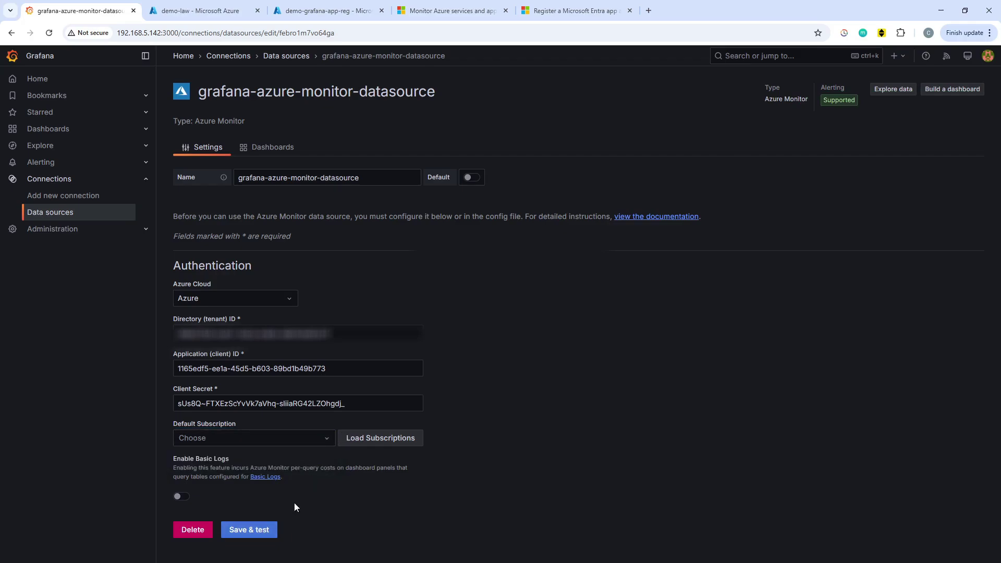
# Save & test the Azure Monitor data source and expand the failed health-check details.
pyautogui.click(261, 529)
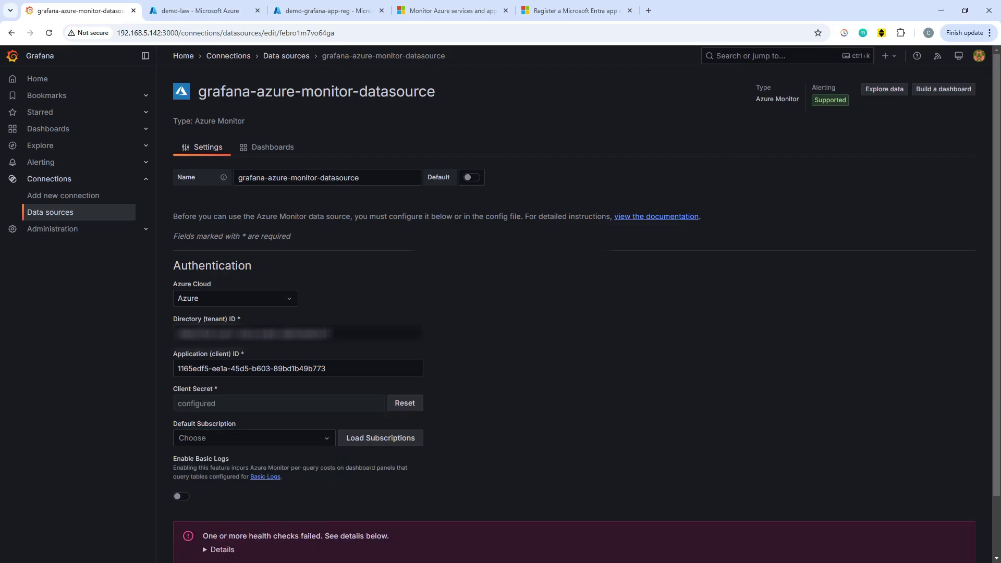
pyautogui.click(220, 549)
pyautogui.scroll(-2, 539, 471)
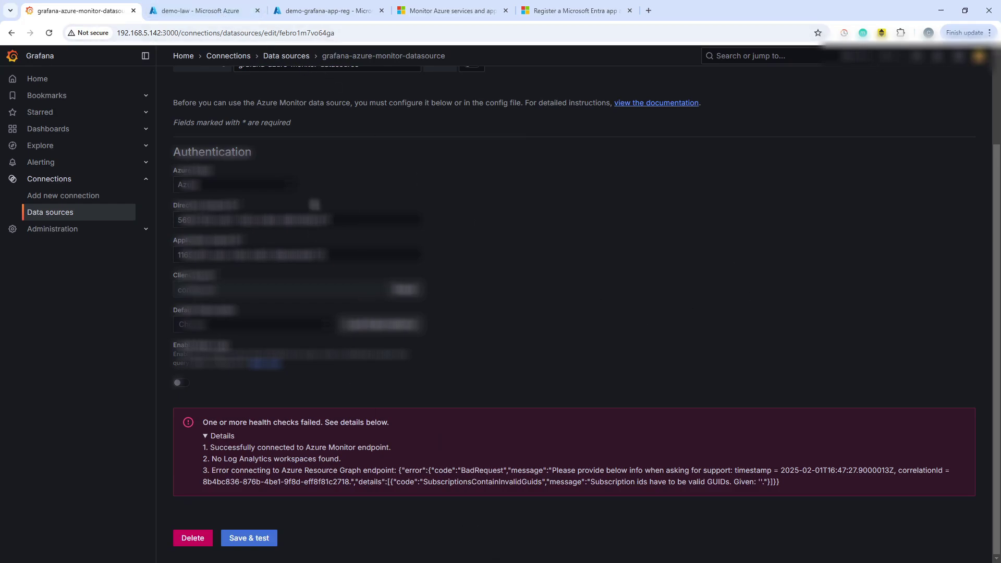
pyautogui.moveTo(218, 16)
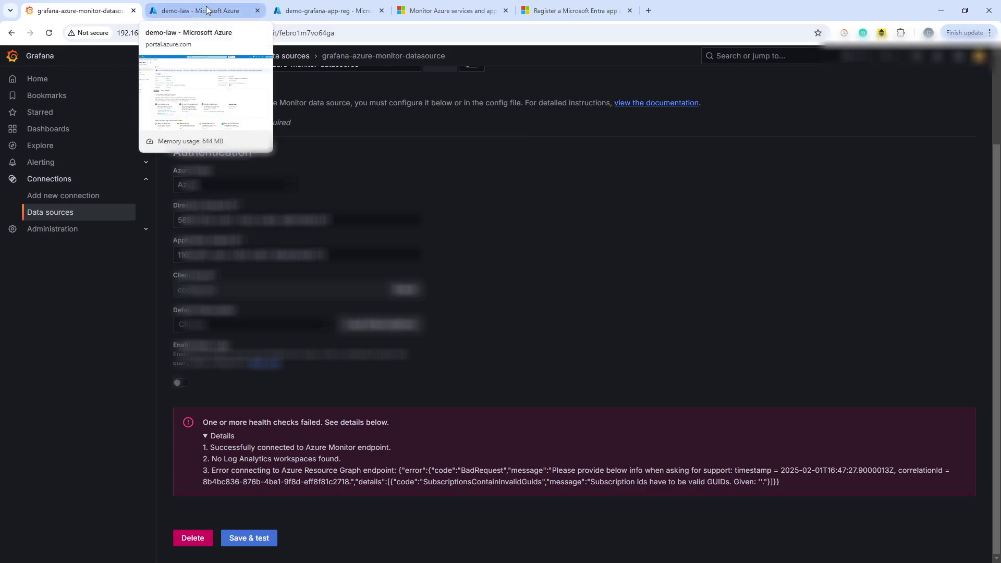
# Open Access control (IAM) for the Pay-As-You-Go subscription via the Subscriptions list.
pyautogui.click(207, 10)
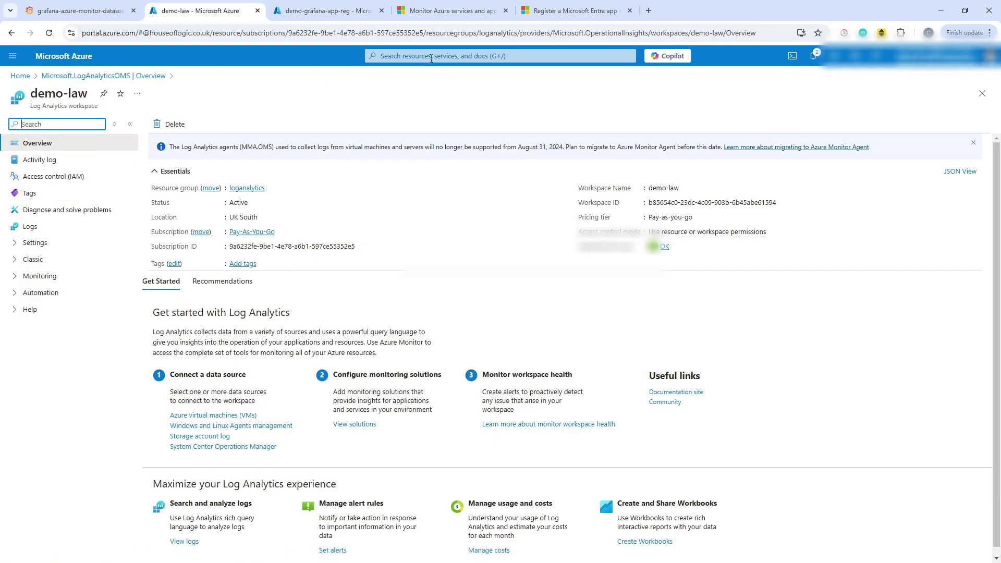
pyautogui.click(431, 56)
pyautogui.click(501, 219)
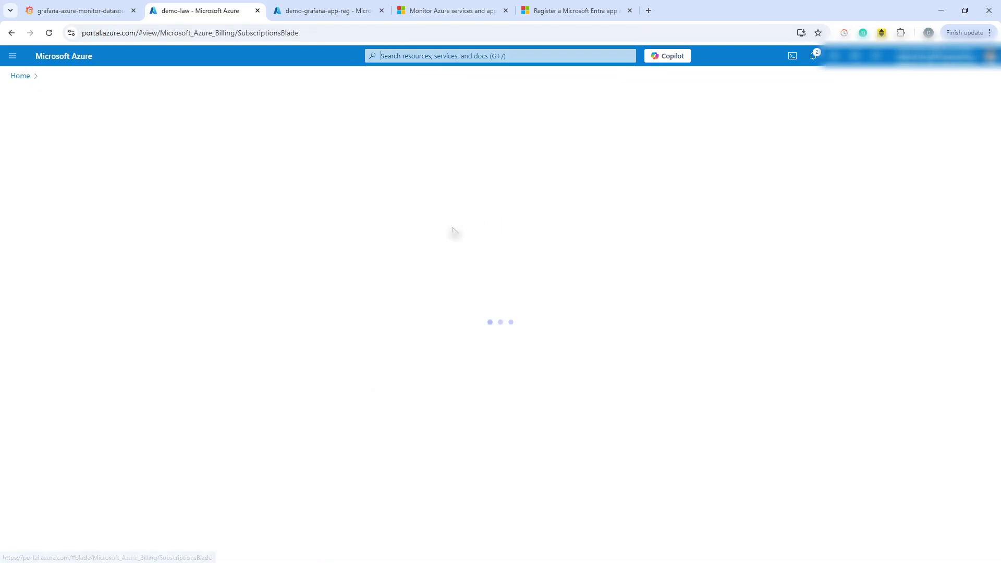
pyautogui.click(41, 231)
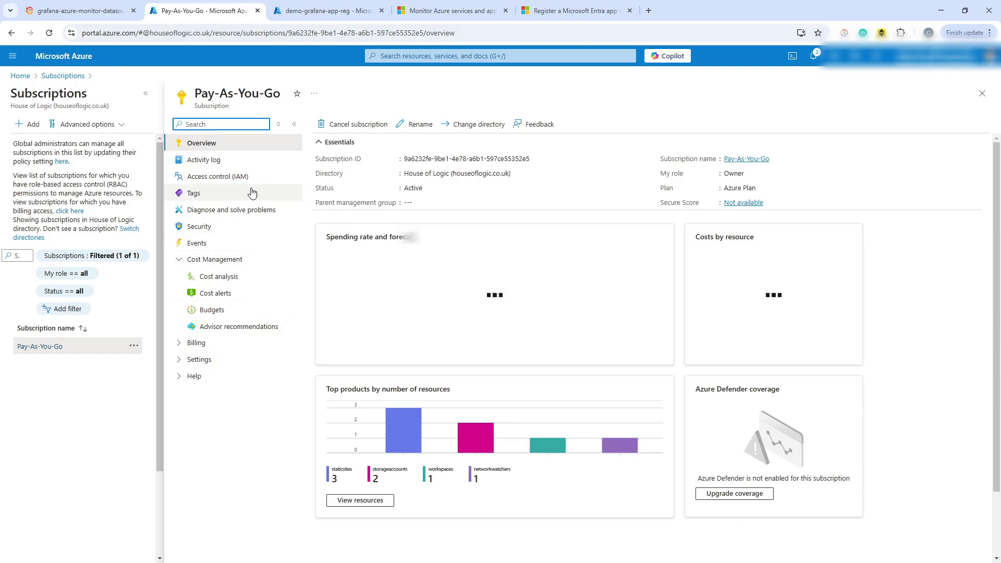
pyautogui.click(233, 180)
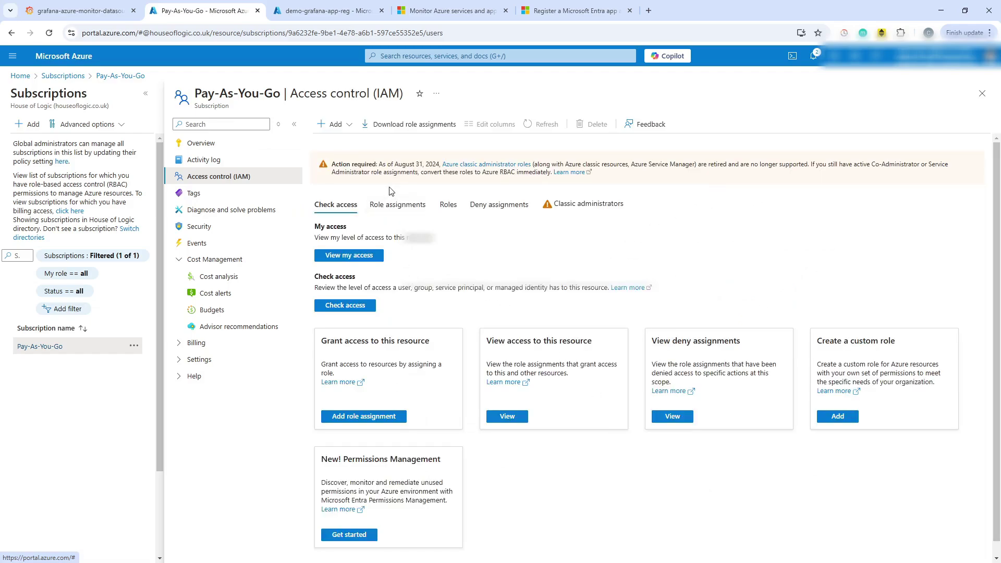
# Start a new role assignment, search 'minnitoring', pick Monitoring Reader, and open Select members.
pyautogui.click(334, 124)
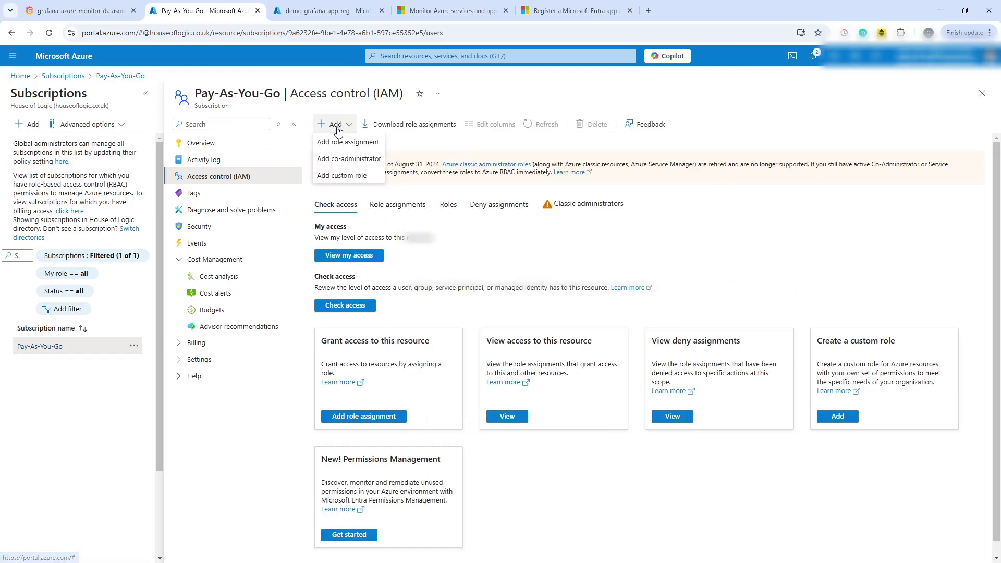
pyautogui.click(360, 143)
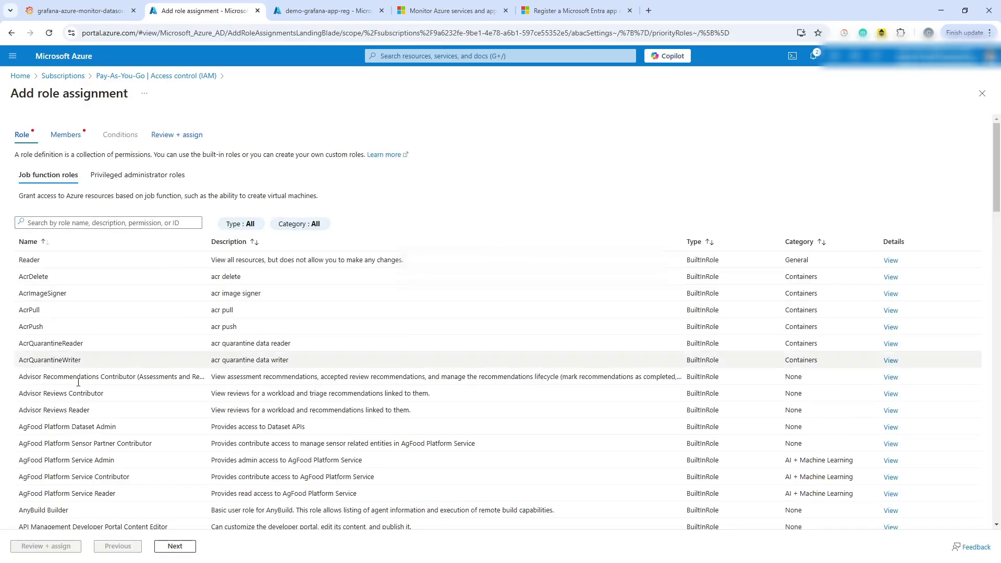
pyautogui.click(130, 224)
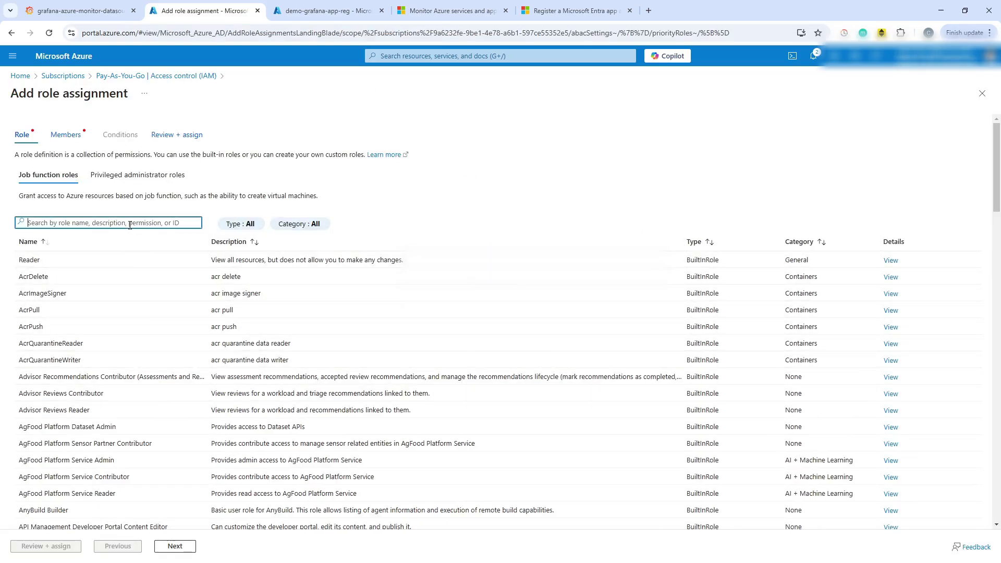
pyautogui.write('min')
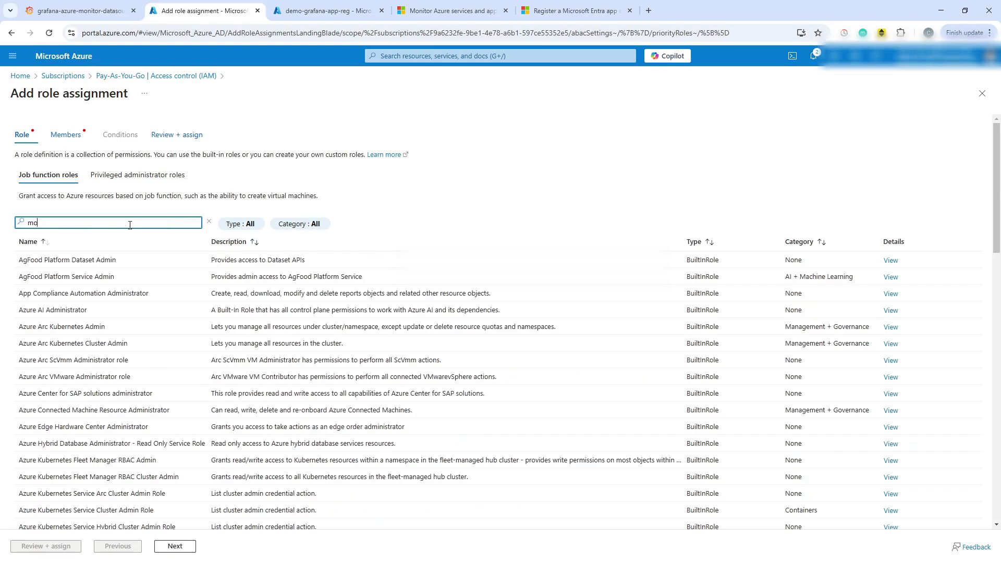
pyautogui.write('nitoring')
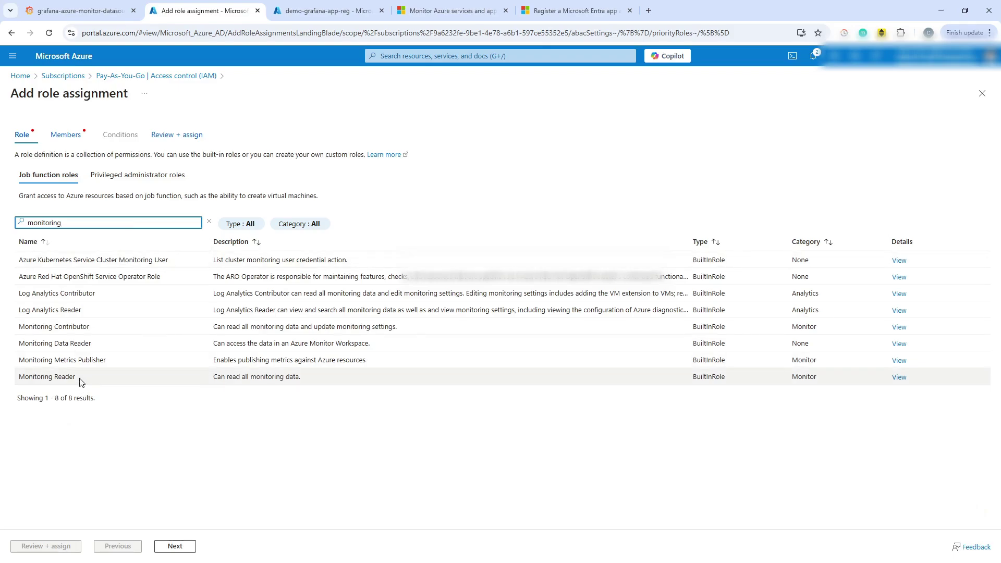
pyautogui.click(76, 378)
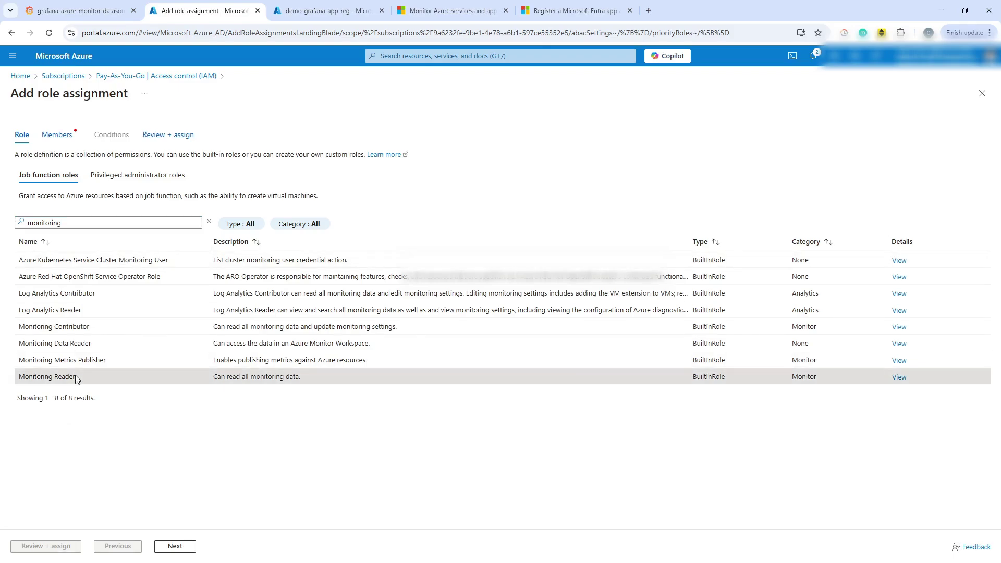
pyautogui.click(180, 547)
pyautogui.click(125, 220)
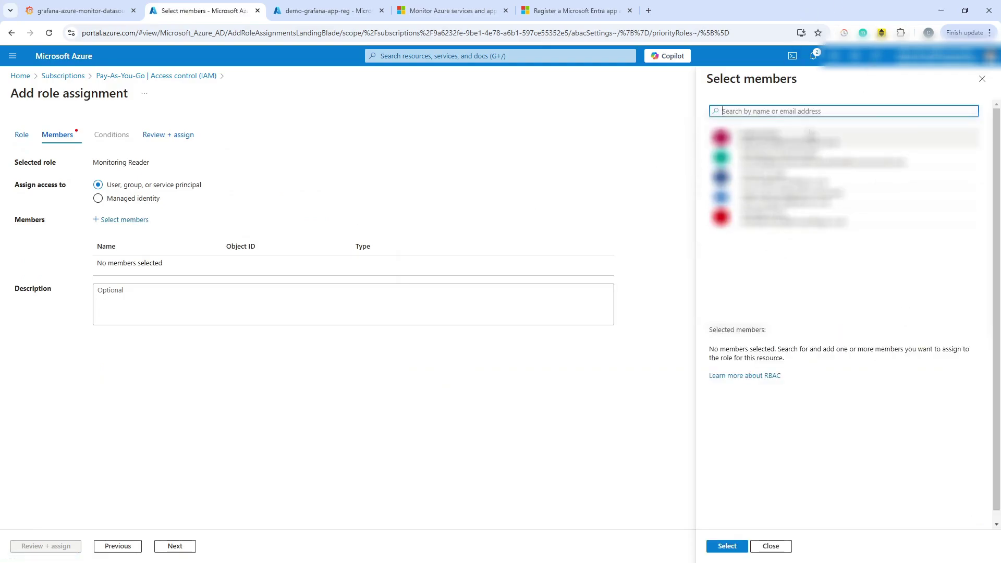
# Assign Monitoring Reader to demo-grafana-app-reg via Review + assign, then dismiss the notification.
pyautogui.write('demo')
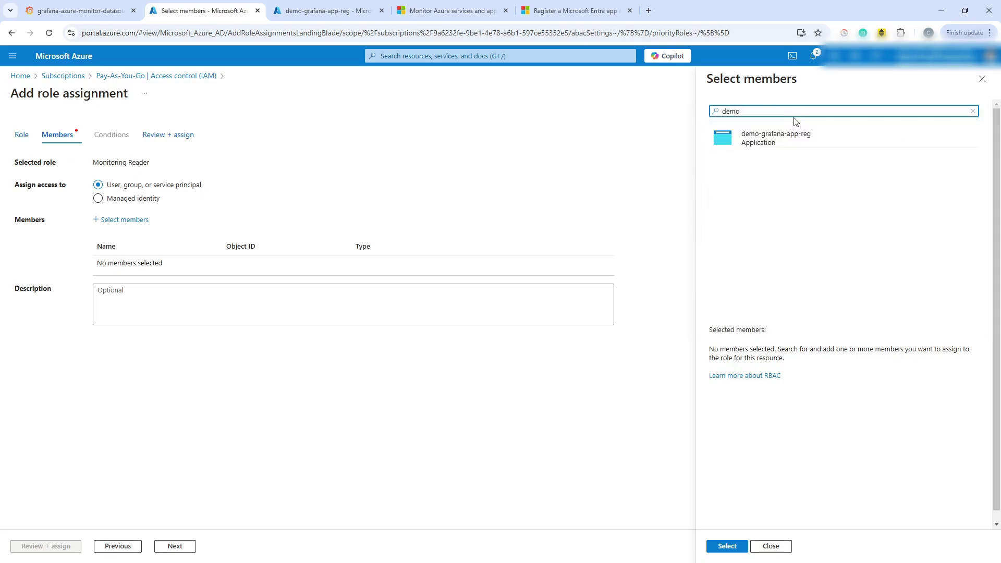
pyautogui.click(808, 136)
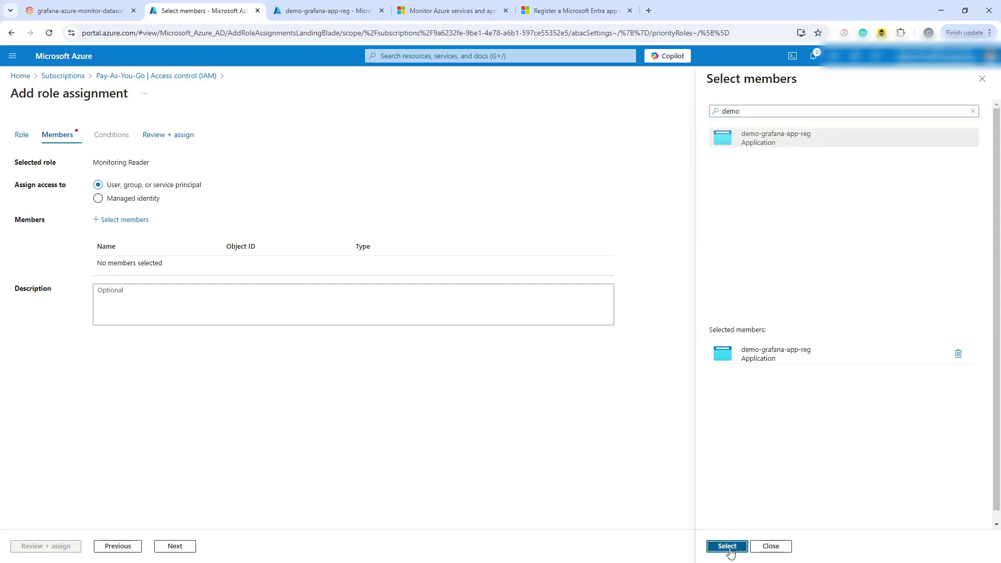
pyautogui.click(727, 545)
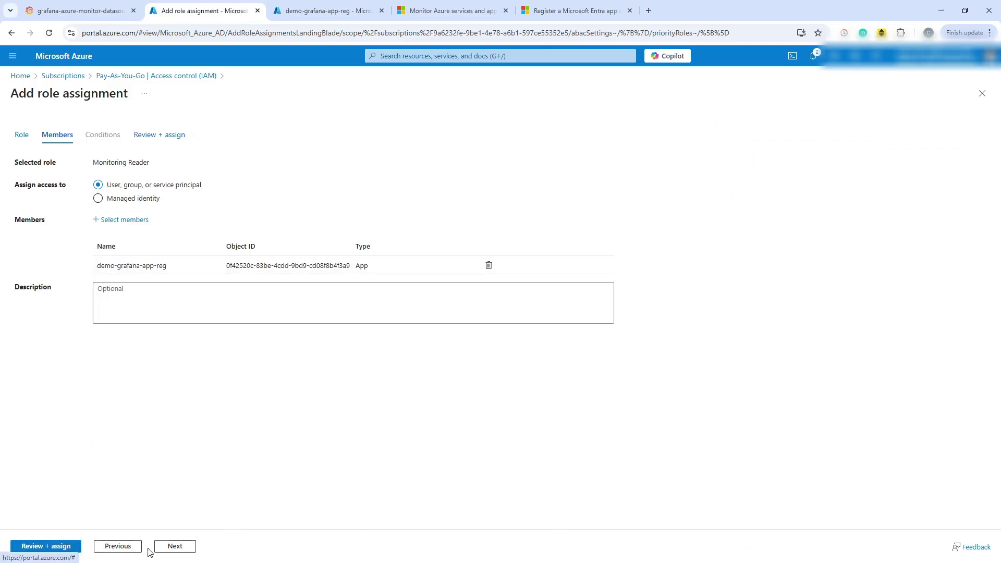
pyautogui.click(178, 552)
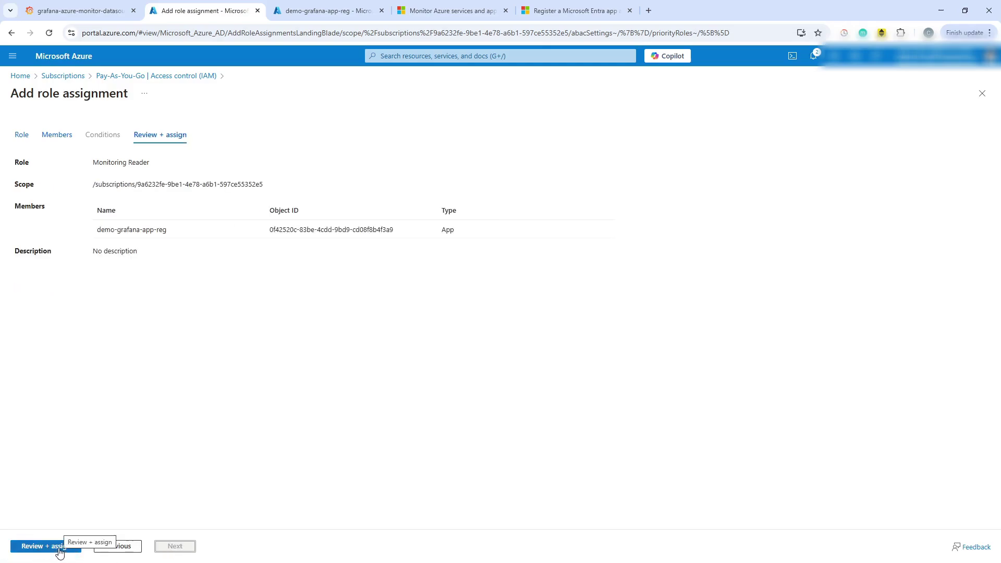
pyautogui.click(60, 553)
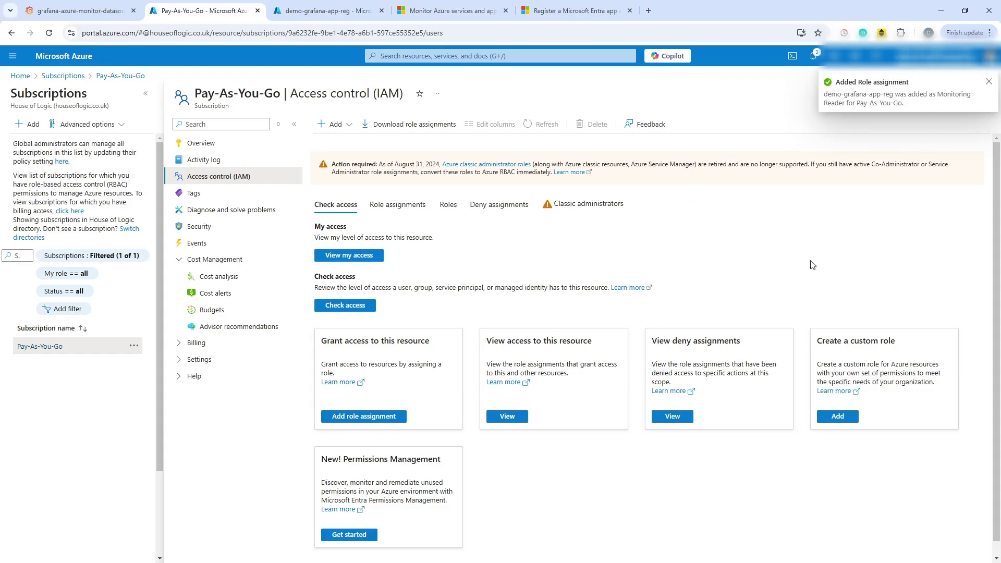
pyautogui.click(988, 80)
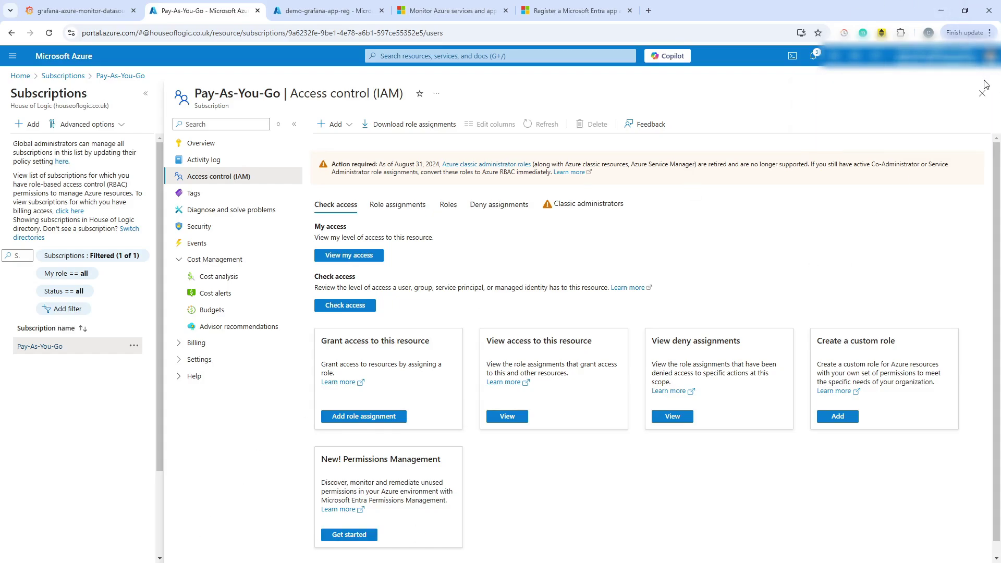
# Back in Grafana, load subscriptions, keep Pay-As-You-Go as default, and run Save & test.
pyautogui.click(78, 11)
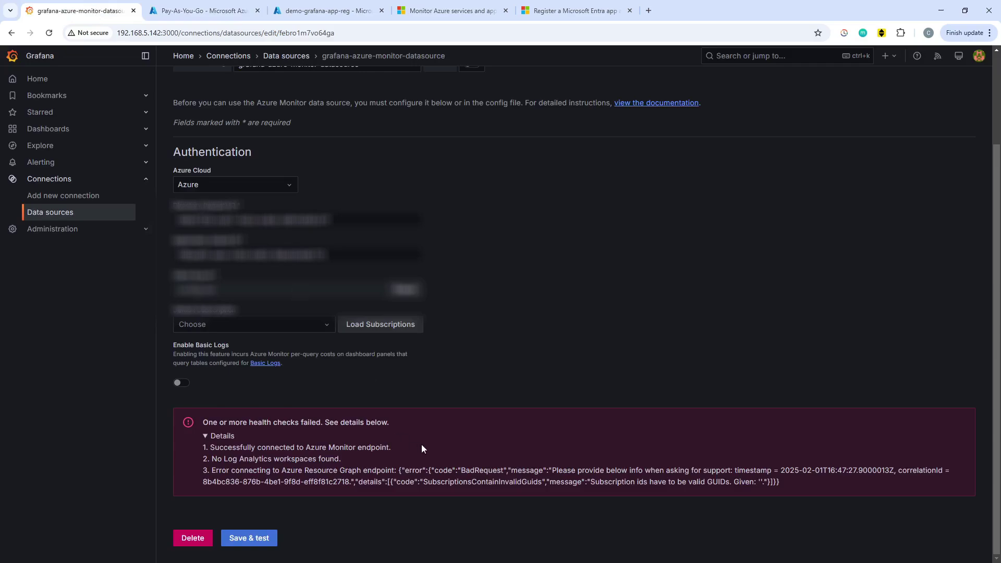
pyautogui.click(384, 330)
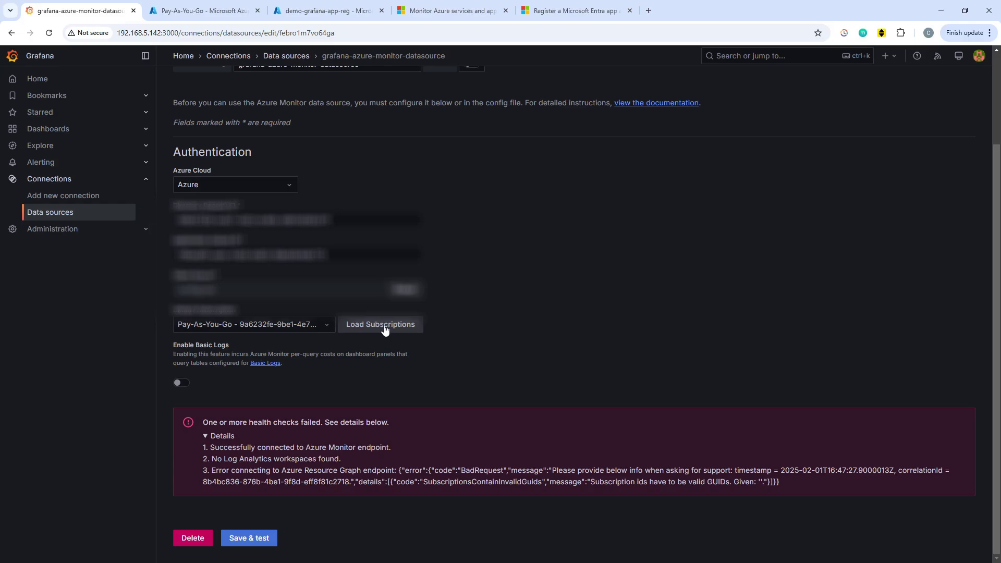
pyautogui.click(330, 325)
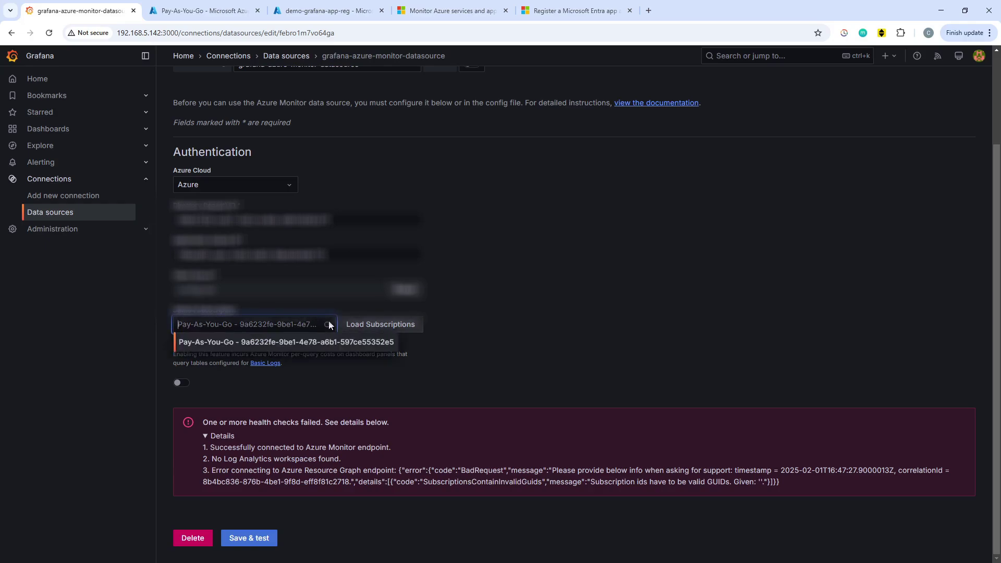
pyautogui.click(328, 326)
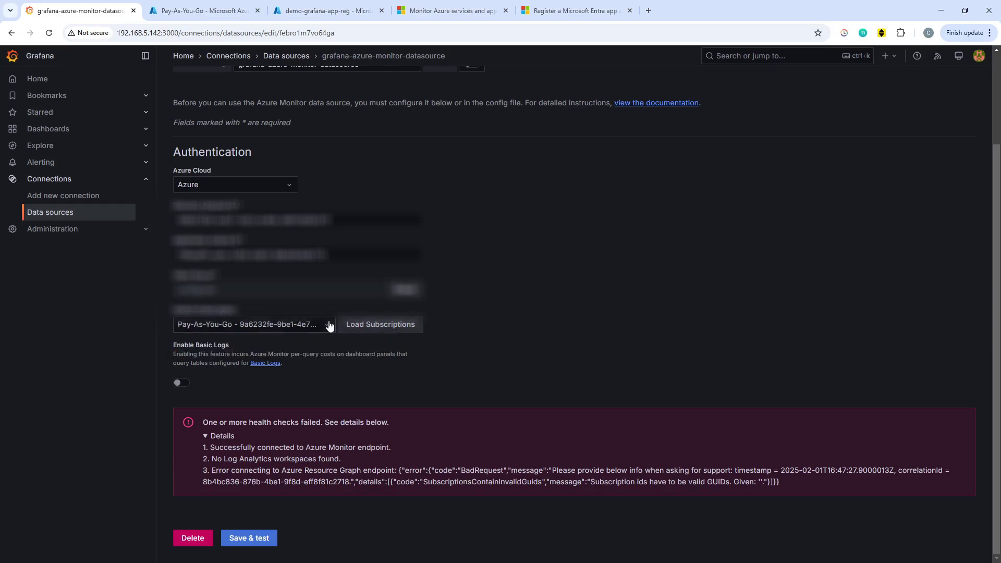
pyautogui.click(261, 538)
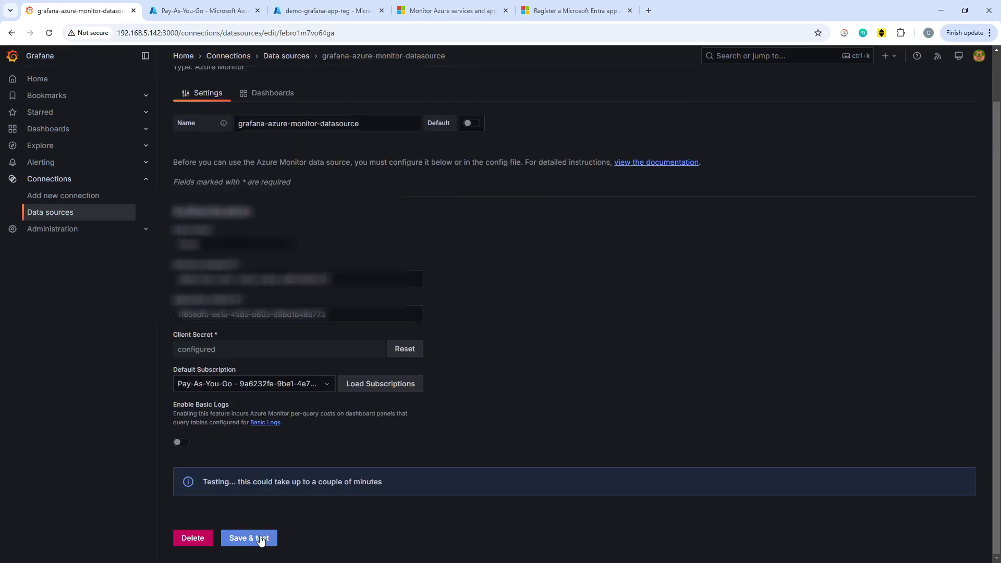
pyautogui.click(224, 495)
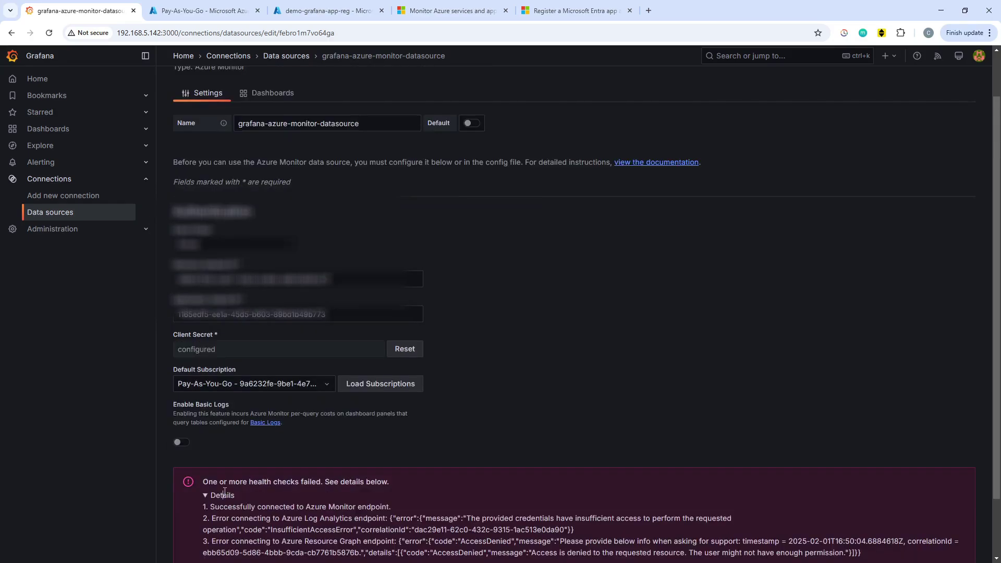
pyautogui.scroll(-1, 493, 396)
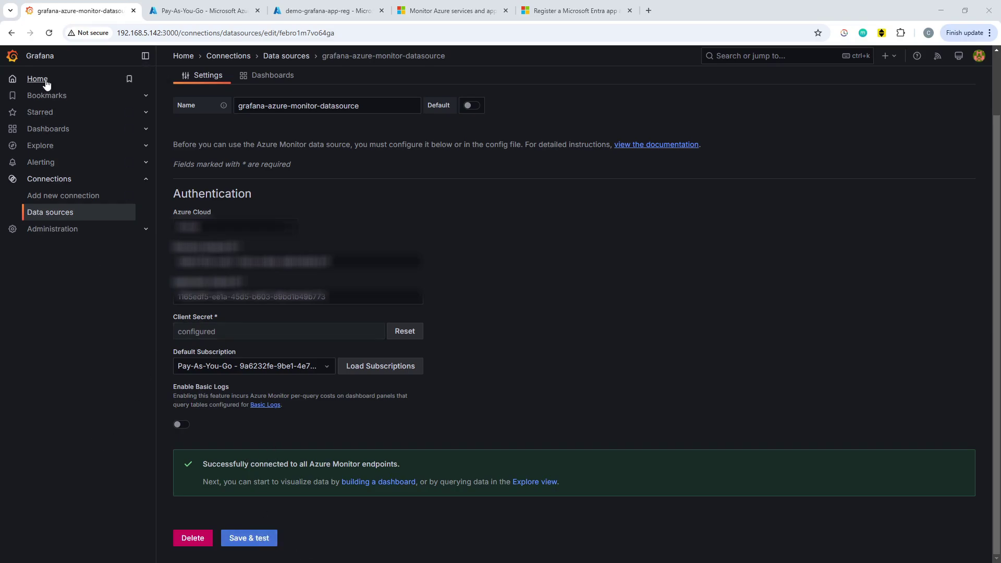
# Create a new dashboard and add a visualization using grafana-azure-monitor-datasource.
pyautogui.click(52, 131)
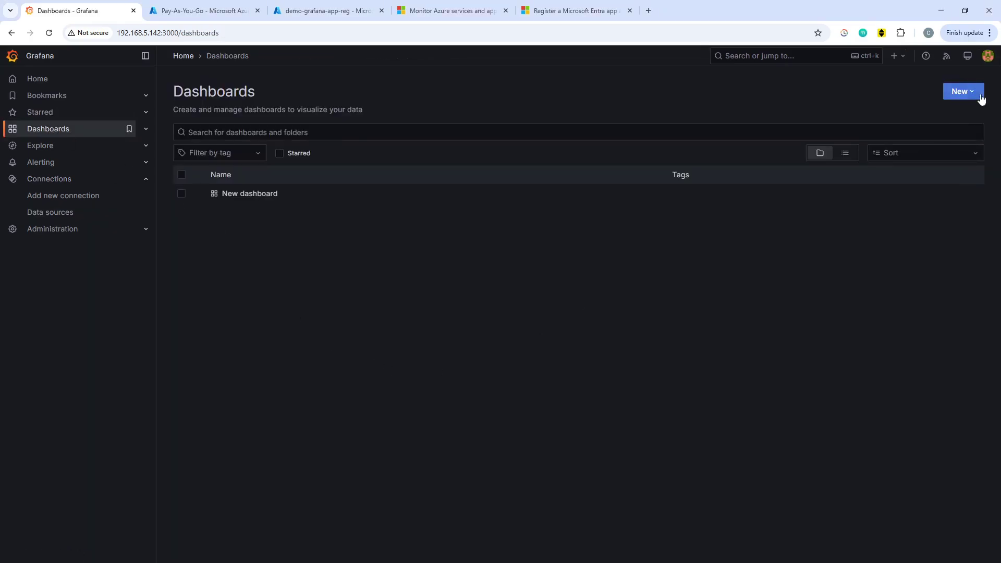
pyautogui.click(960, 95)
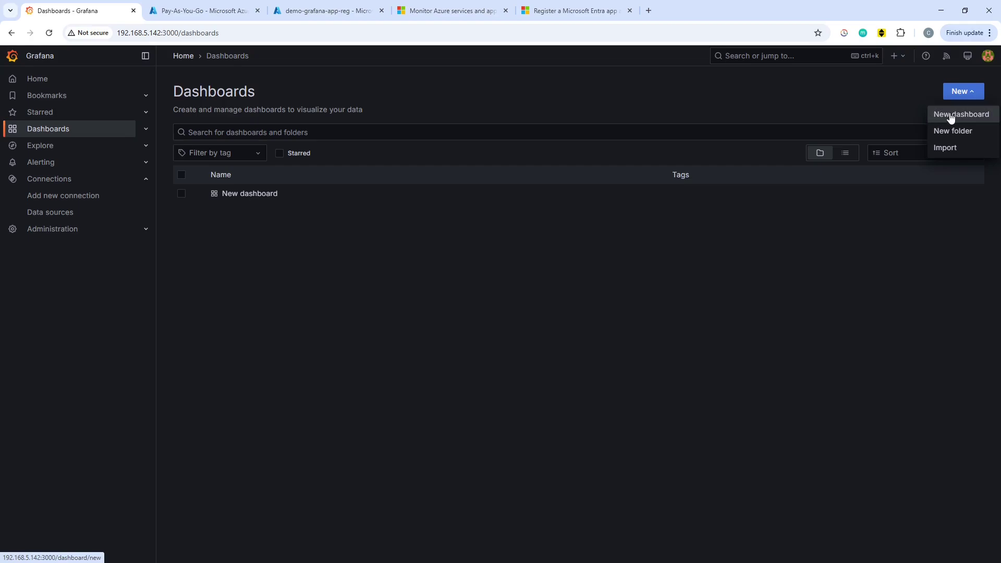
pyautogui.click(946, 115)
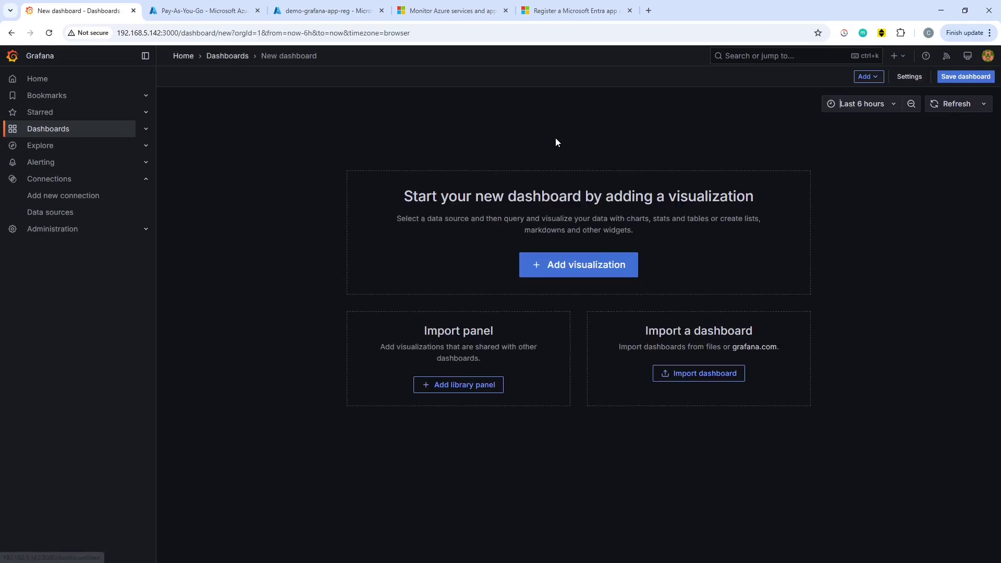
pyautogui.click(601, 265)
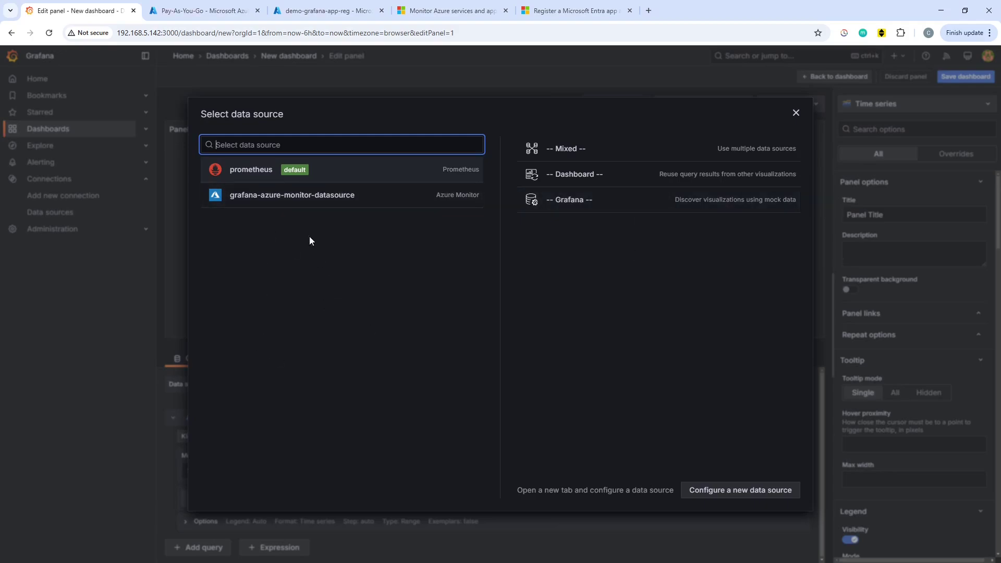
pyautogui.click(337, 200)
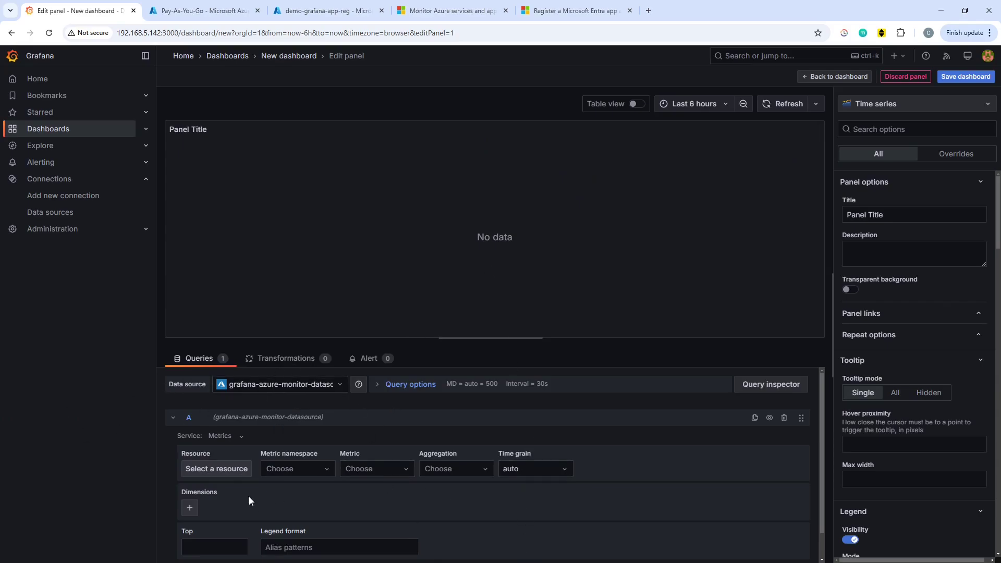
# Pick demo-vm under Pay-As-You-Go › demo-vm_group as the query's resource and apply it.
pyautogui.click(225, 471)
pyautogui.click(267, 191)
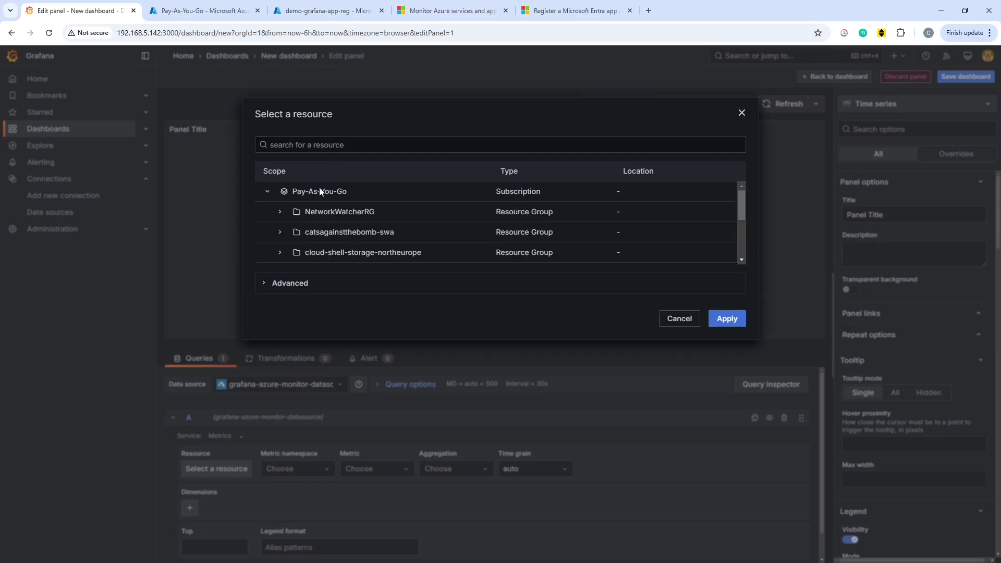
pyautogui.scroll(-3, 360, 231)
pyautogui.scroll(-1, 359, 232)
pyautogui.scroll(3, 329, 224)
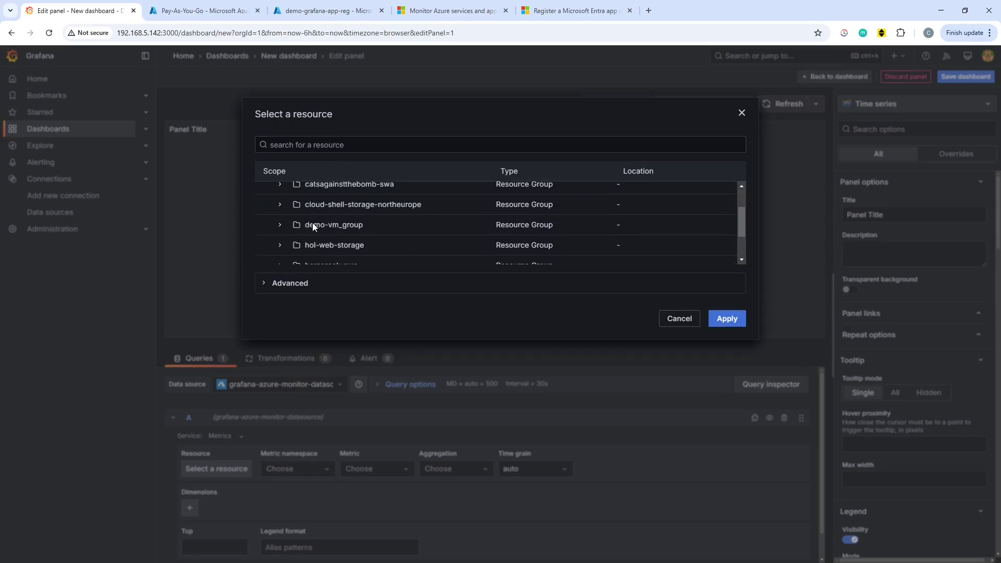
pyautogui.click(280, 224)
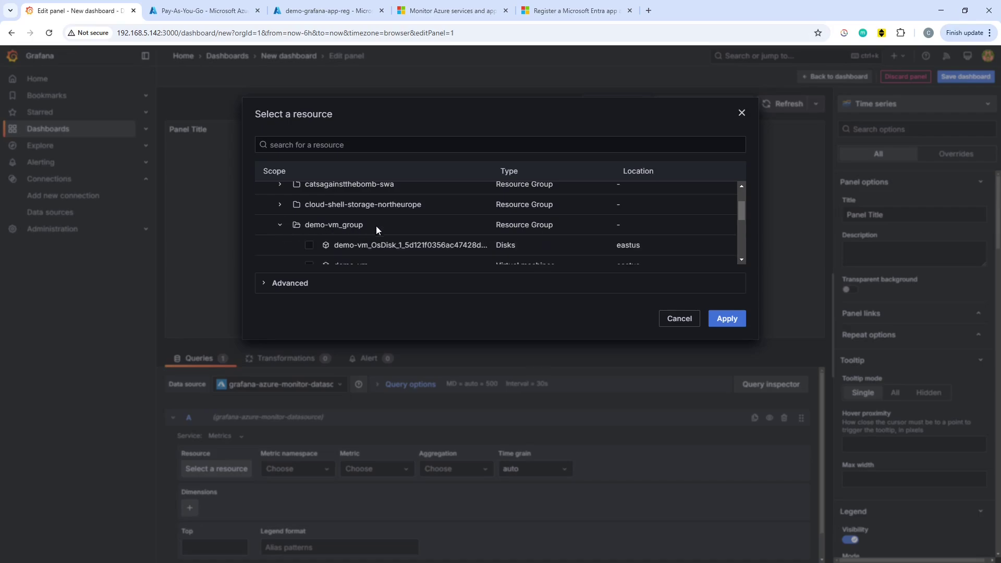
pyautogui.scroll(-2, 412, 234)
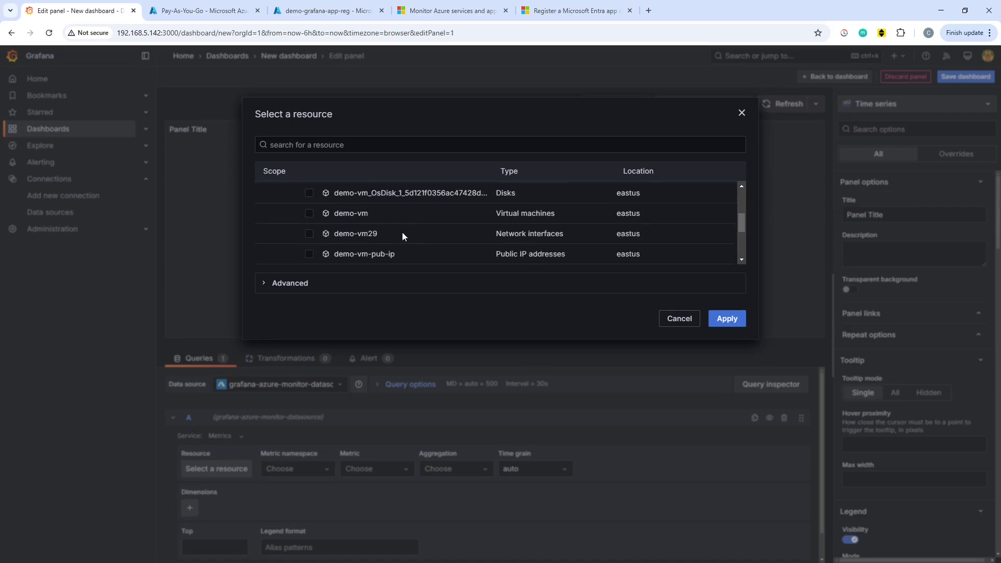
pyautogui.click(309, 214)
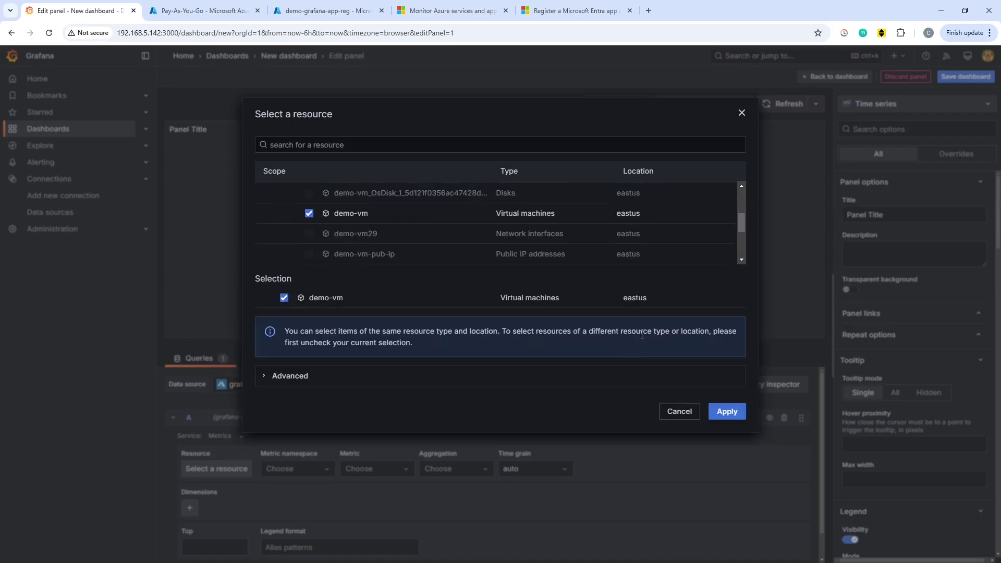
pyautogui.click(739, 411)
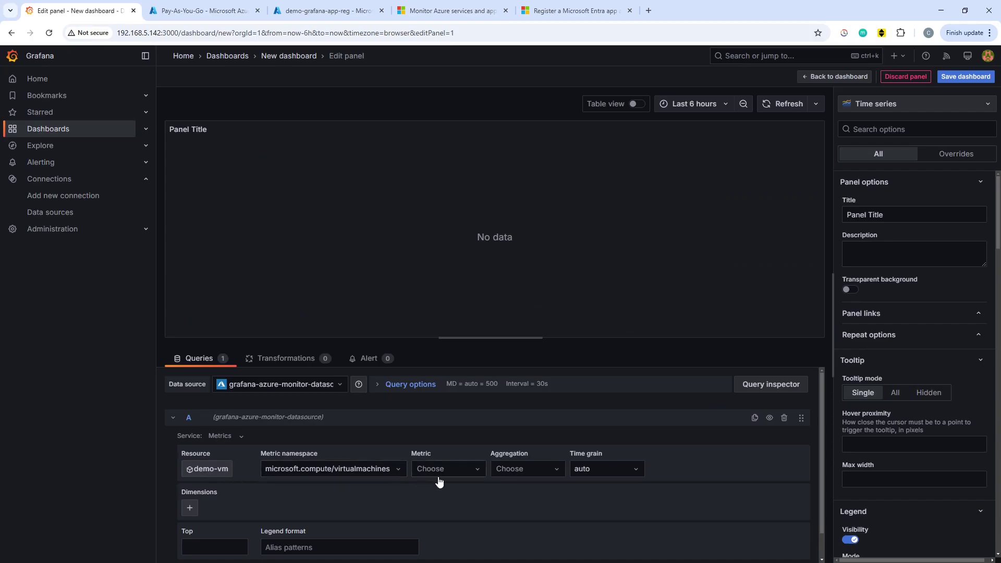
# Plot the Percentage CPU metric with the time range set to Last 15 minutes.
pyautogui.click(474, 468)
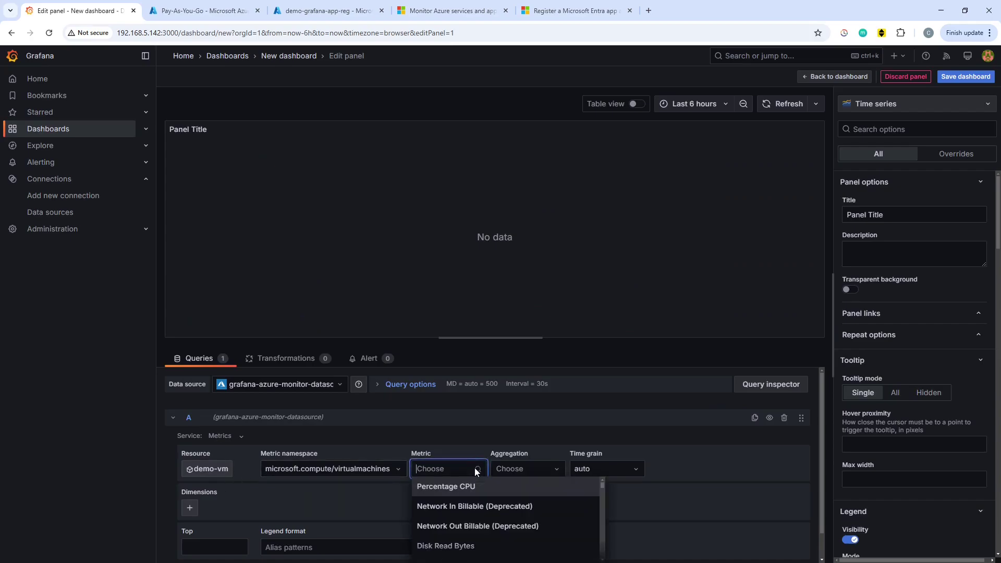
pyautogui.click(522, 494)
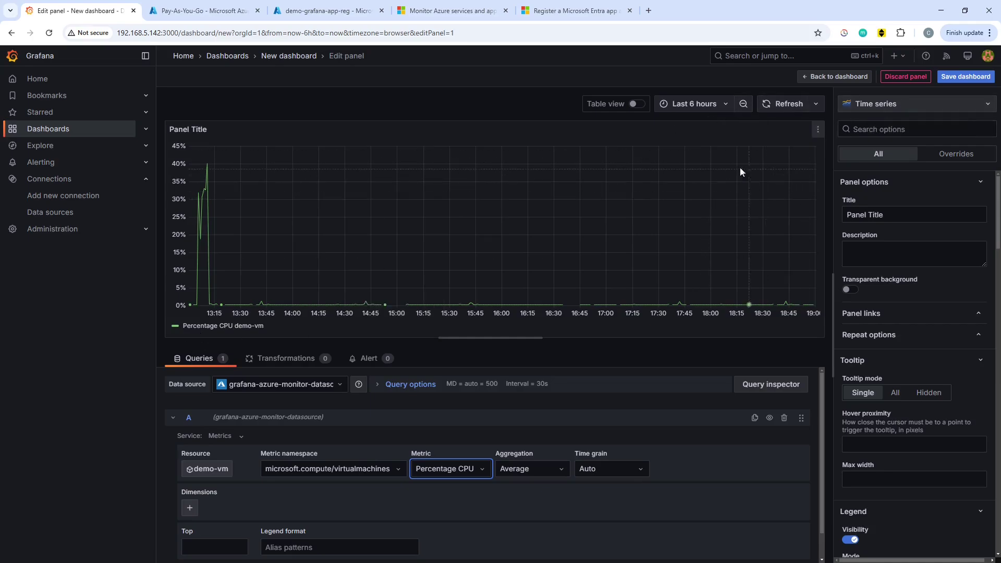
pyautogui.click(720, 104)
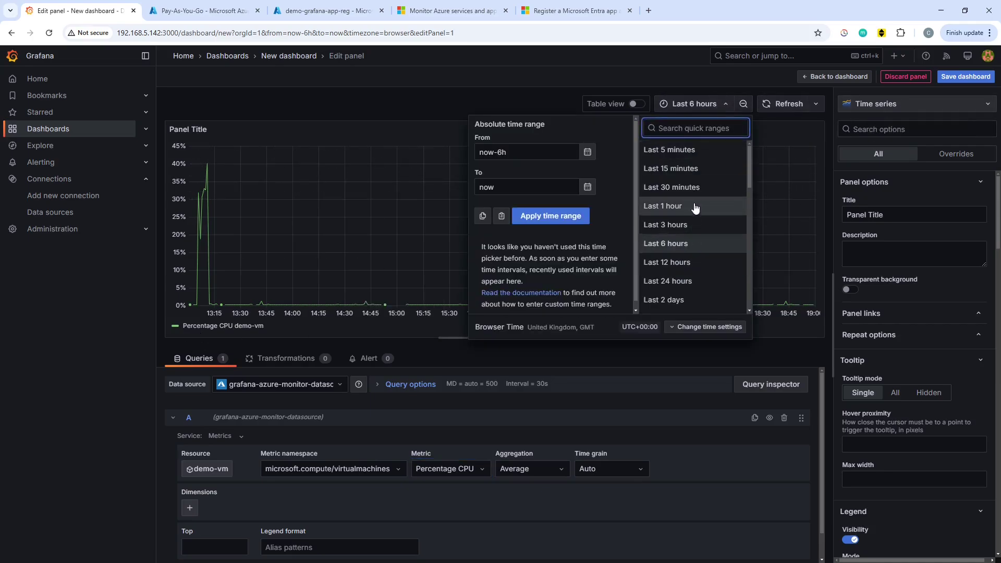
pyautogui.click(697, 172)
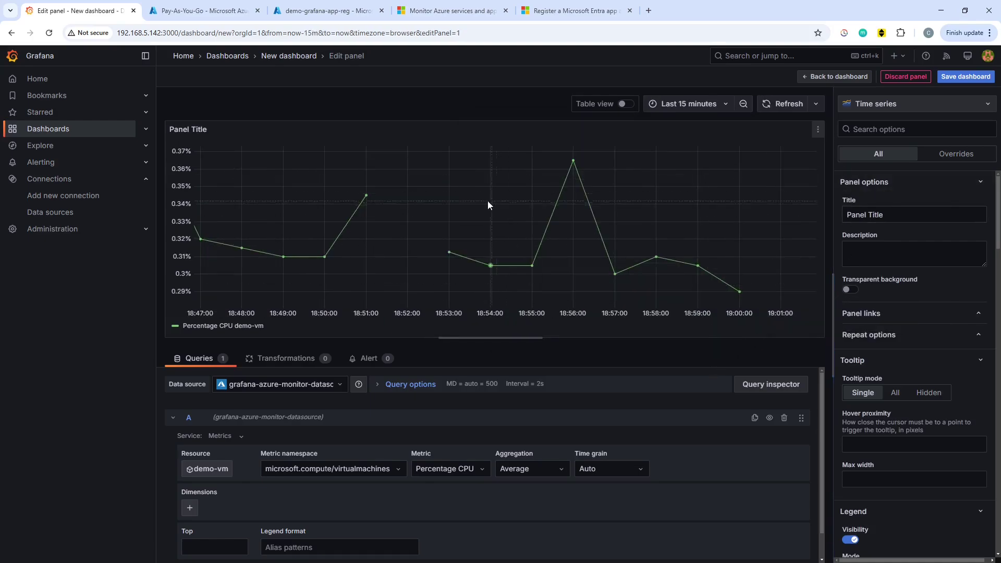
# Retitle the panel 'CPU Percentage' and return to the dashboard.
pyautogui.moveTo(740, 296)
pyautogui.click(895, 215)
pyautogui.press('BackSpace')
pyautogui.press('BackSpace')
pyautogui.press('BackSpace')
pyautogui.press('BackSpace')
pyautogui.press('BackSpace')
pyautogui.press('BackSpace')
pyautogui.press('BackSpace')
pyautogui.press('BackSpace')
pyautogui.press('BackSpace')
pyautogui.press('BackSpace')
pyautogui.press('BackSpace')
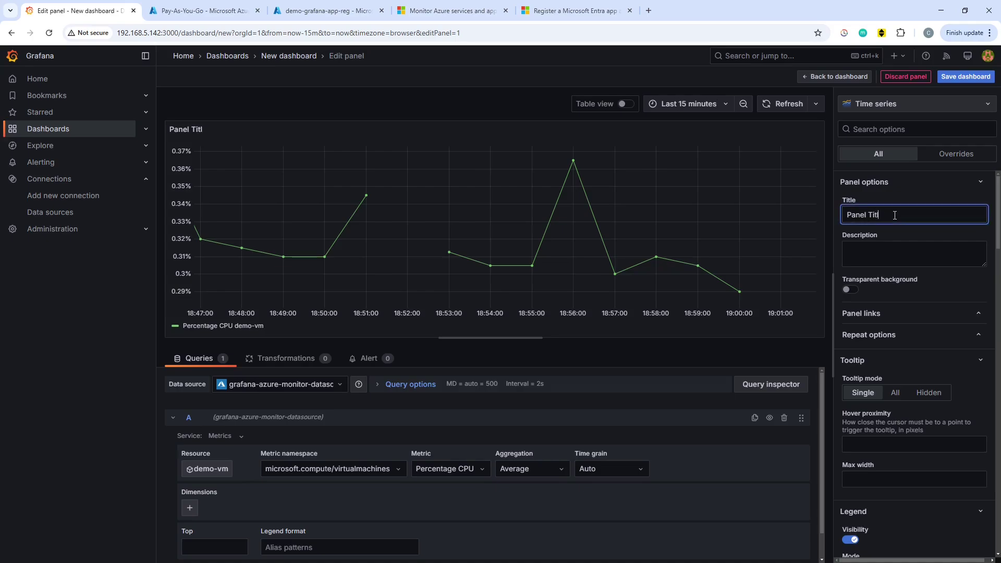
pyautogui.write('CPU Percentage')
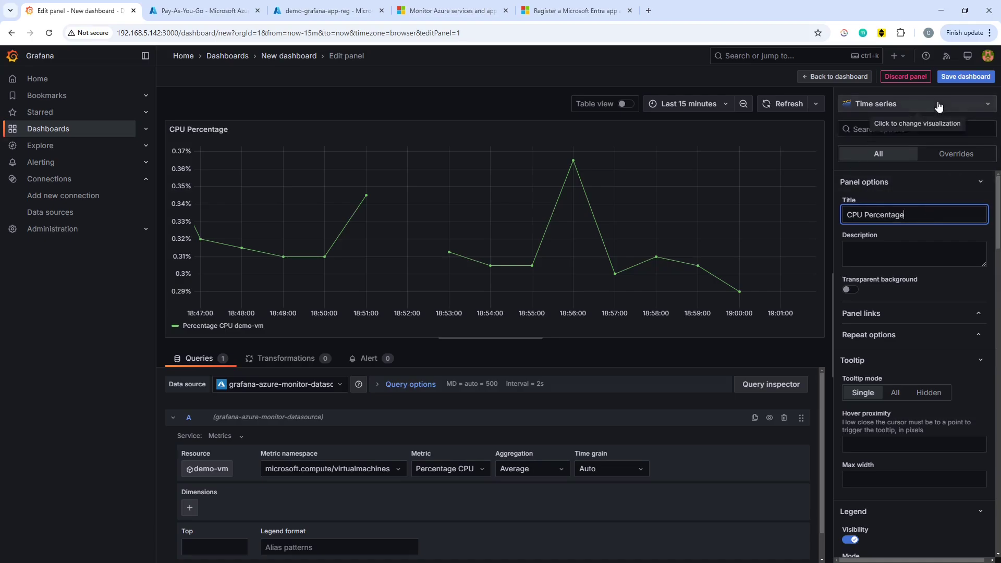
pyautogui.click(860, 78)
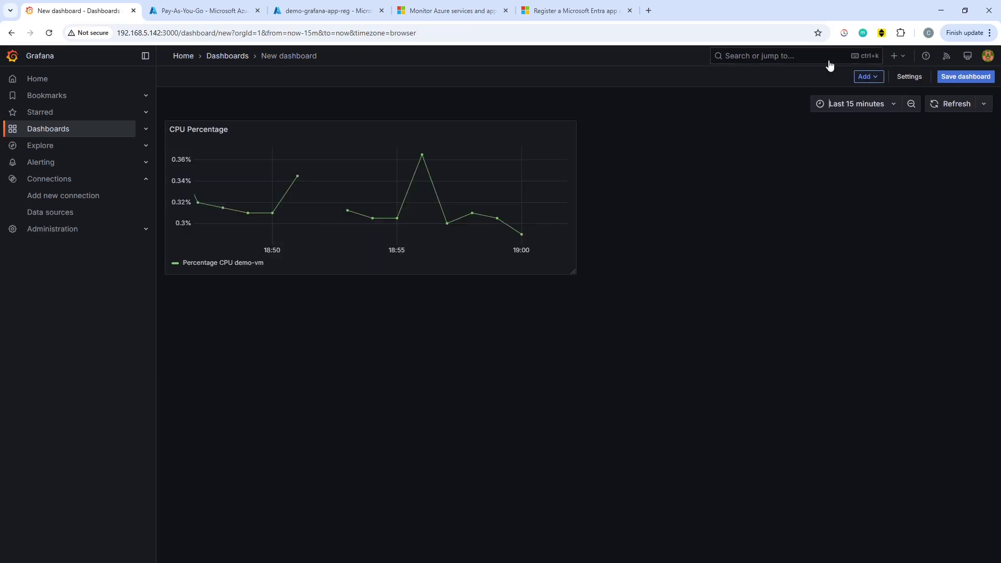
# Change the dashboard title to 'Azure VM Monitoring' in Settings and save the dashboard.
pyautogui.click(911, 78)
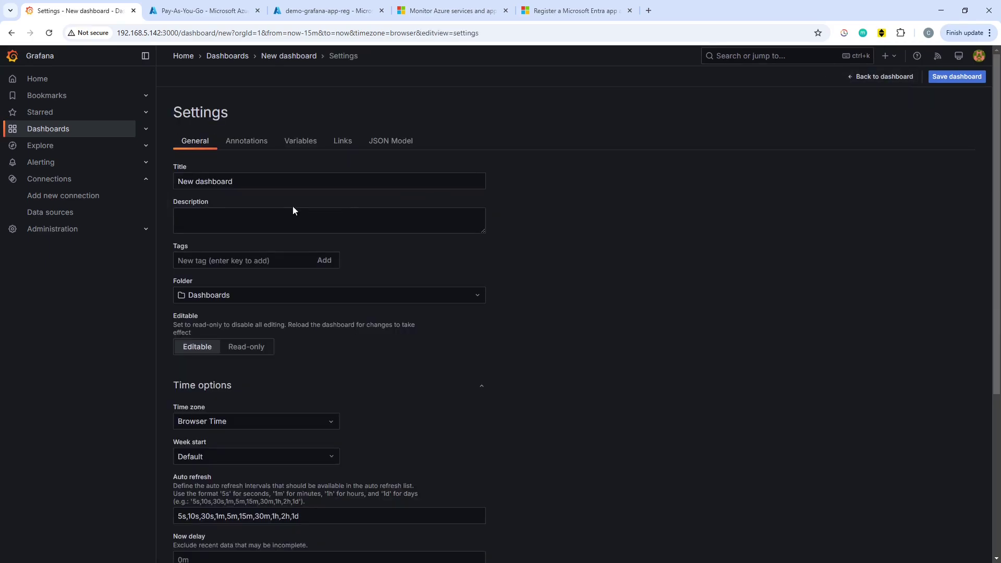
pyautogui.tripleClick(274, 183)
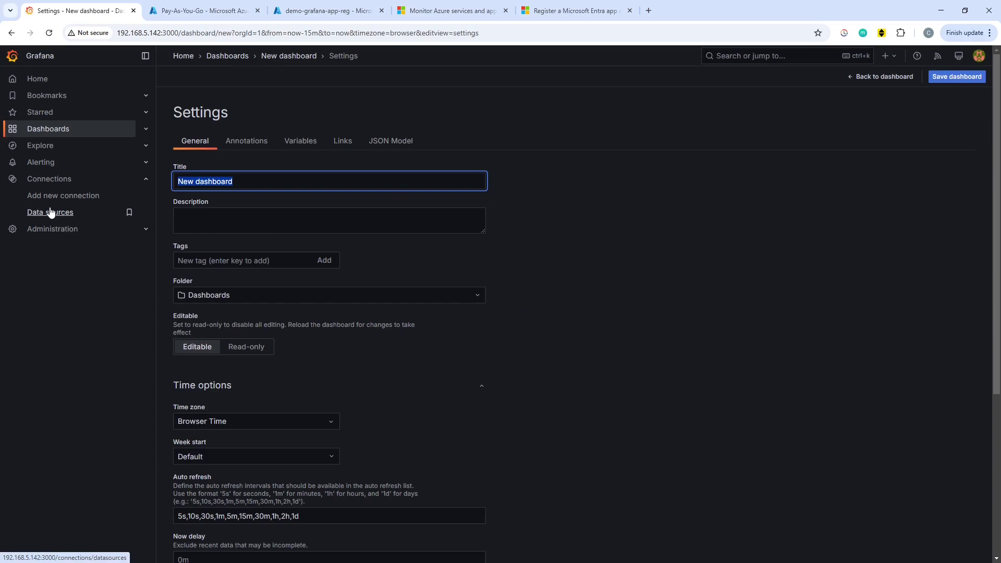
pyautogui.write('Azur')
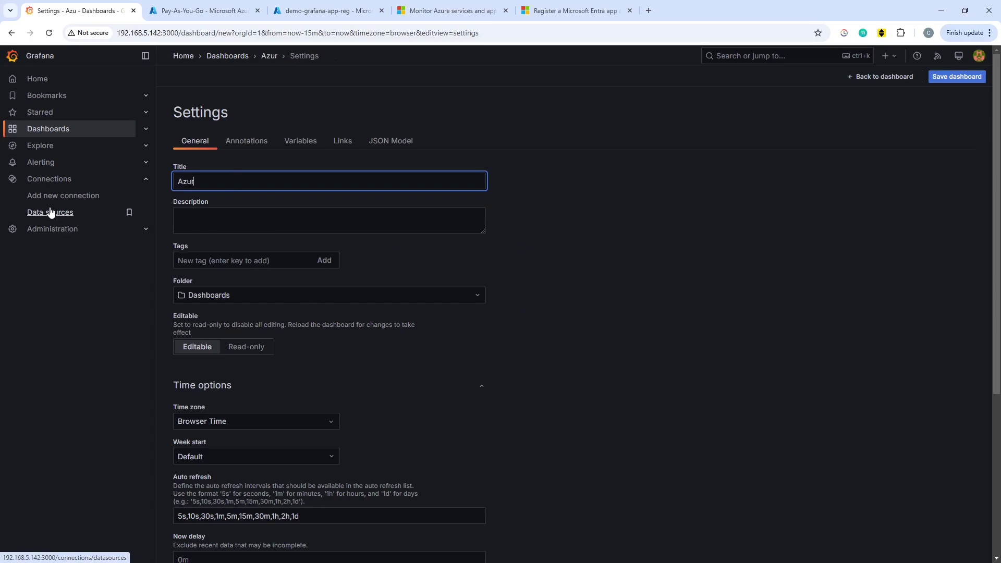
pyautogui.write('e VM Moni')
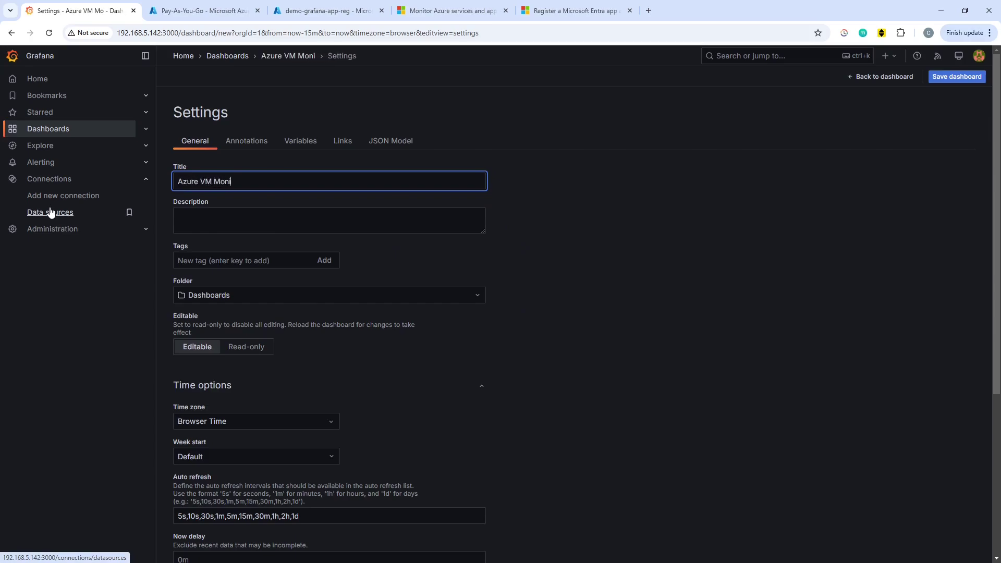
pyautogui.write('toring')
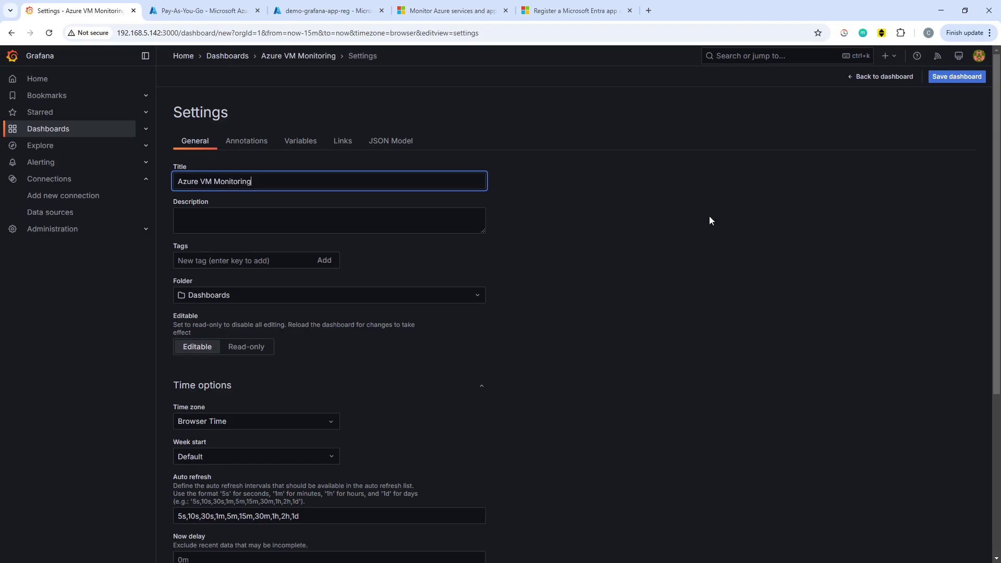
pyautogui.click(941, 77)
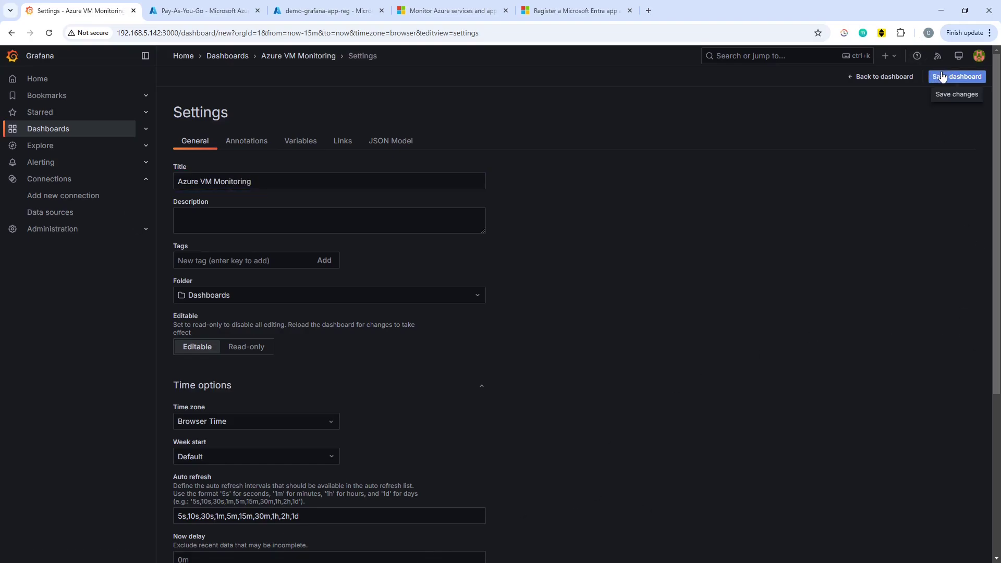
pyautogui.click(941, 77)
pyautogui.click(560, 243)
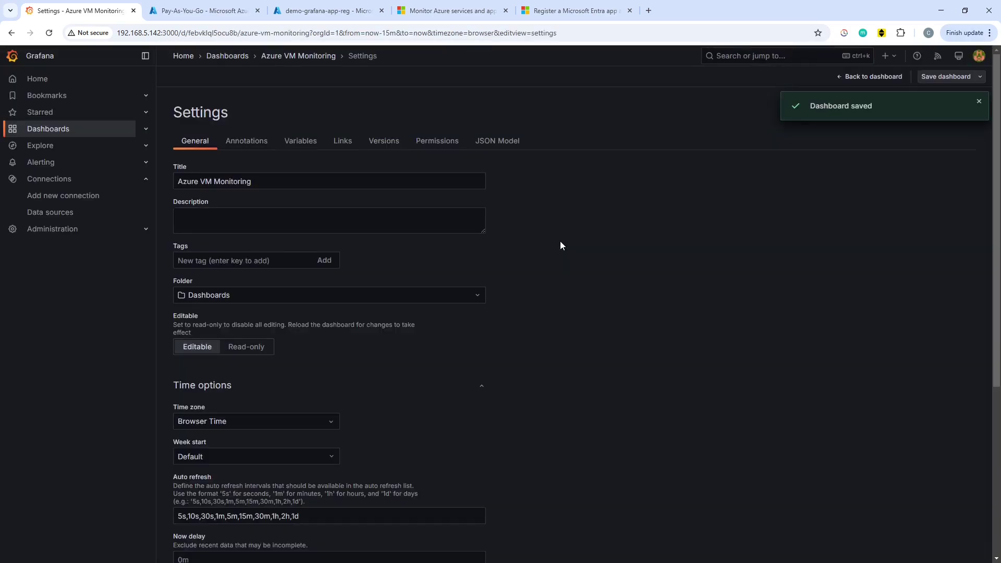
# Resize the CPU Percentage panel larger and set the time range to Last 3 hours.
pyautogui.click(871, 76)
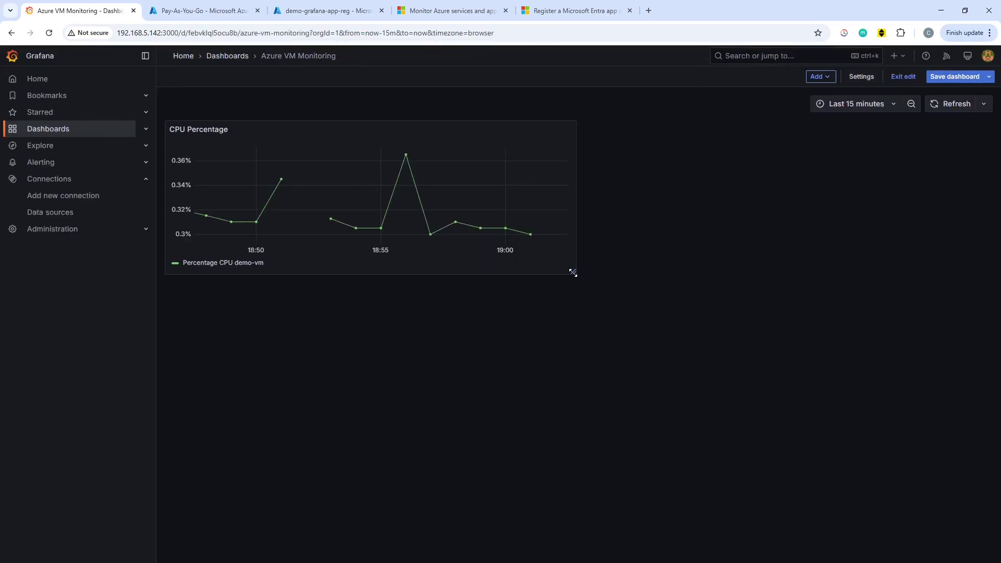
pyautogui.moveTo(573, 273); pyautogui.dragTo(690, 329)
pyautogui.click(874, 108)
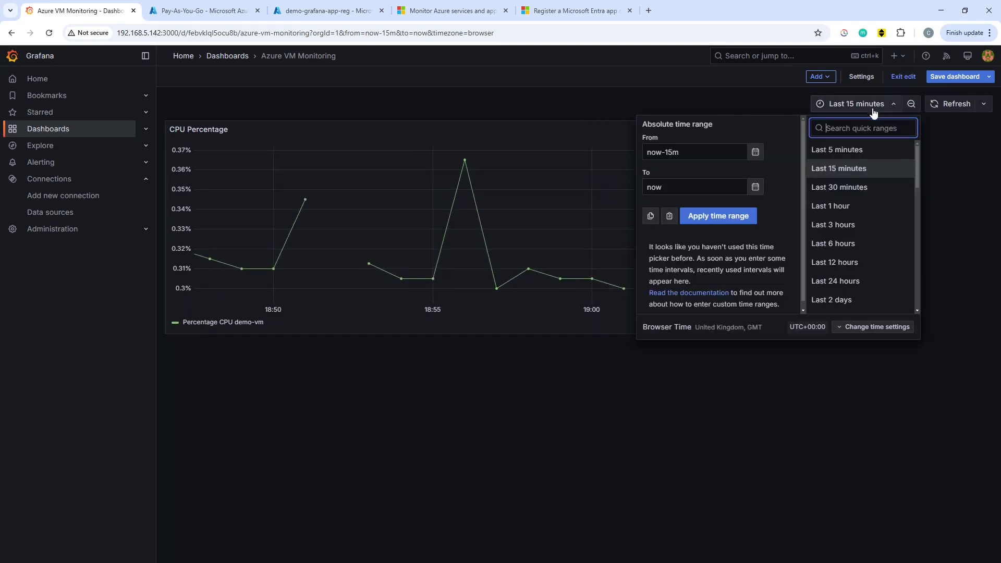
pyautogui.click(869, 261)
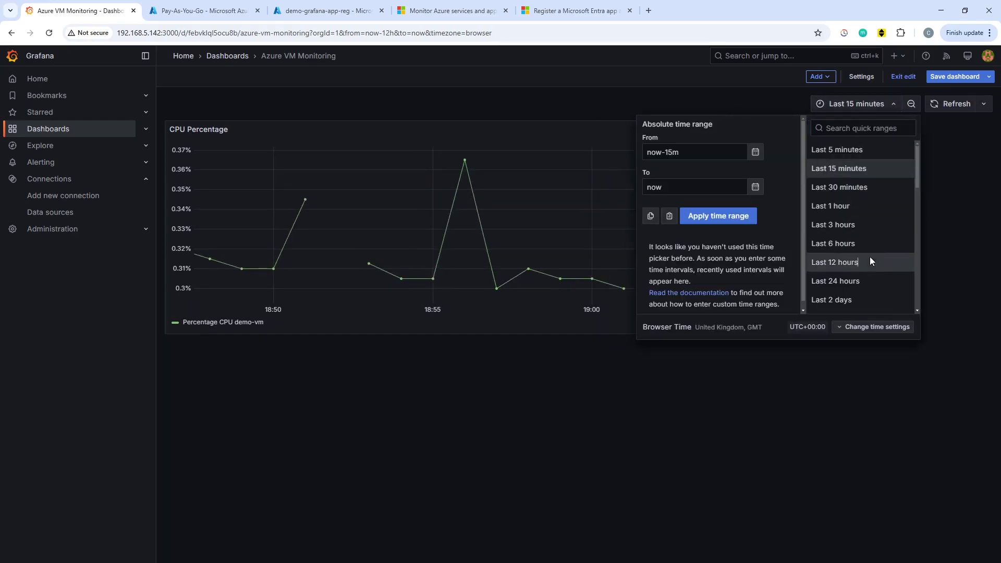
pyautogui.click(894, 104)
pyautogui.click(864, 224)
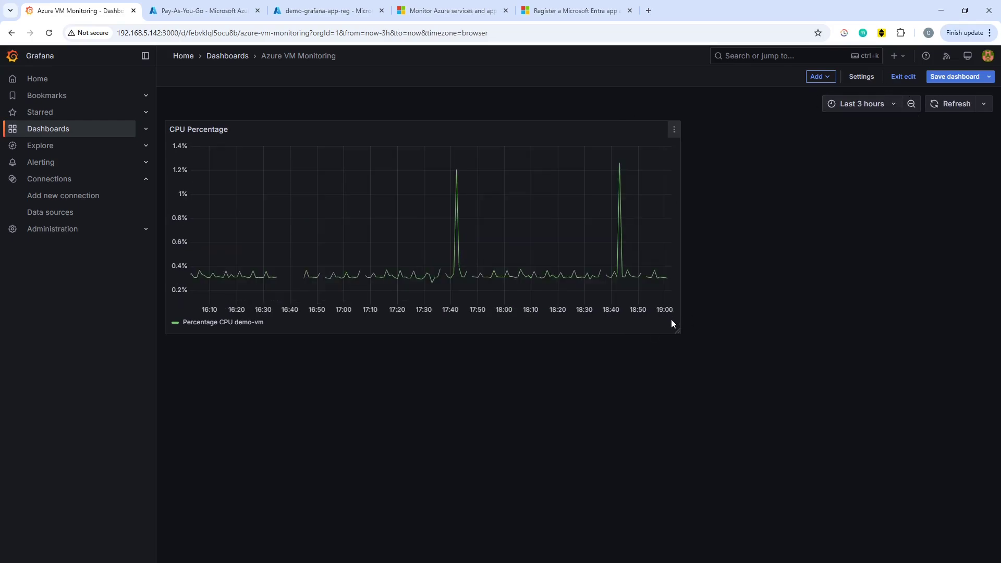